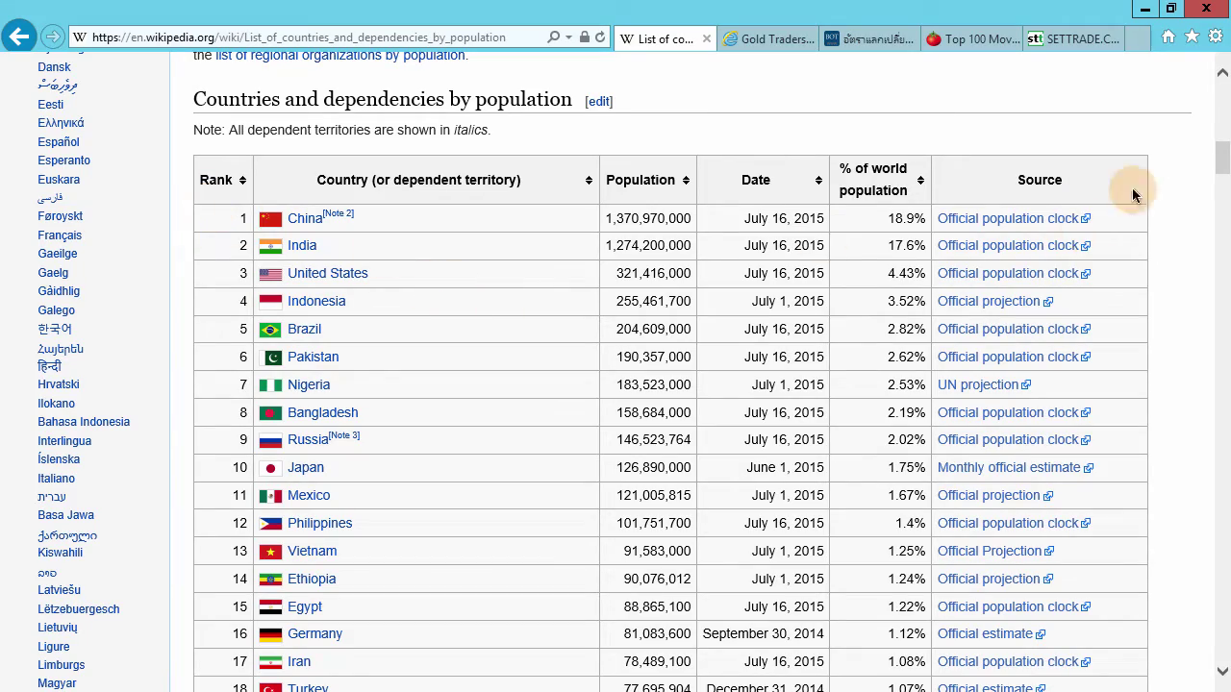
Scroll the Wikipedia page down to the Countries and dependencies by population table.
mouse_move(1221, 164)
left_mouse_down()
mouse_move(1213, 440)
mouse_move(1229, 443)
mouse_move(1226, 162)
left_mouse_up()
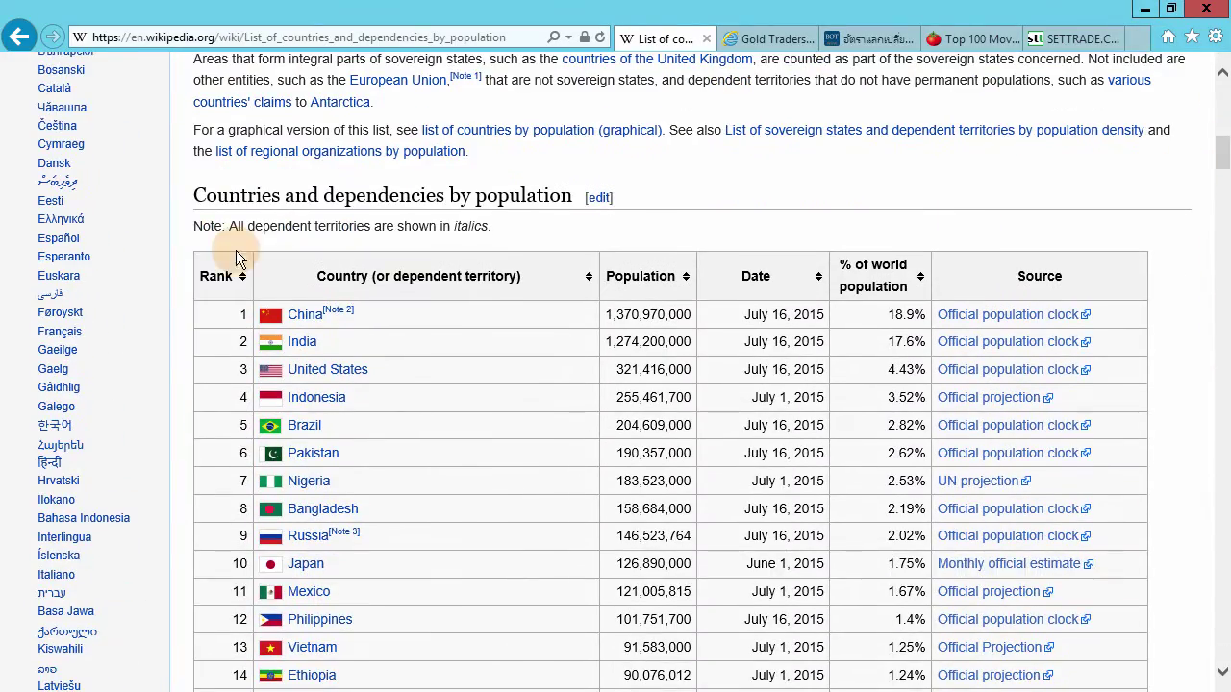
Select and copy the table's note line, header and China-to-Indonesia rows.
left_click_drag(178, 233, 884, 686)
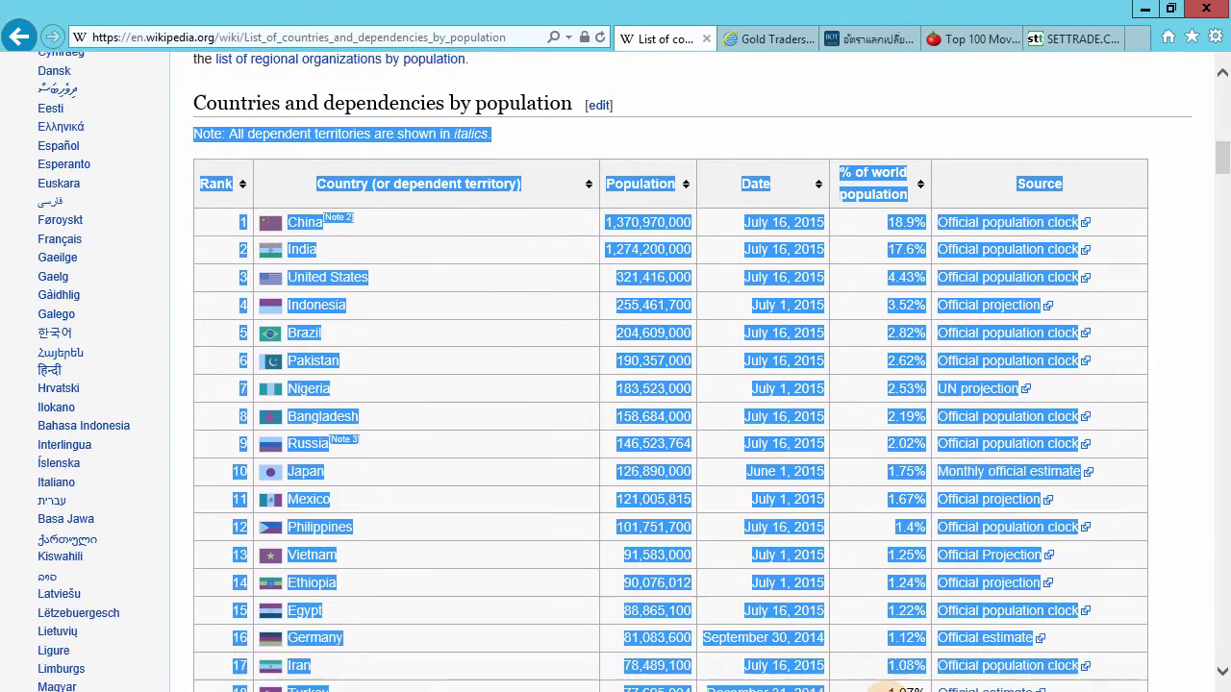
left_click_drag(885, 686, 846, 679)
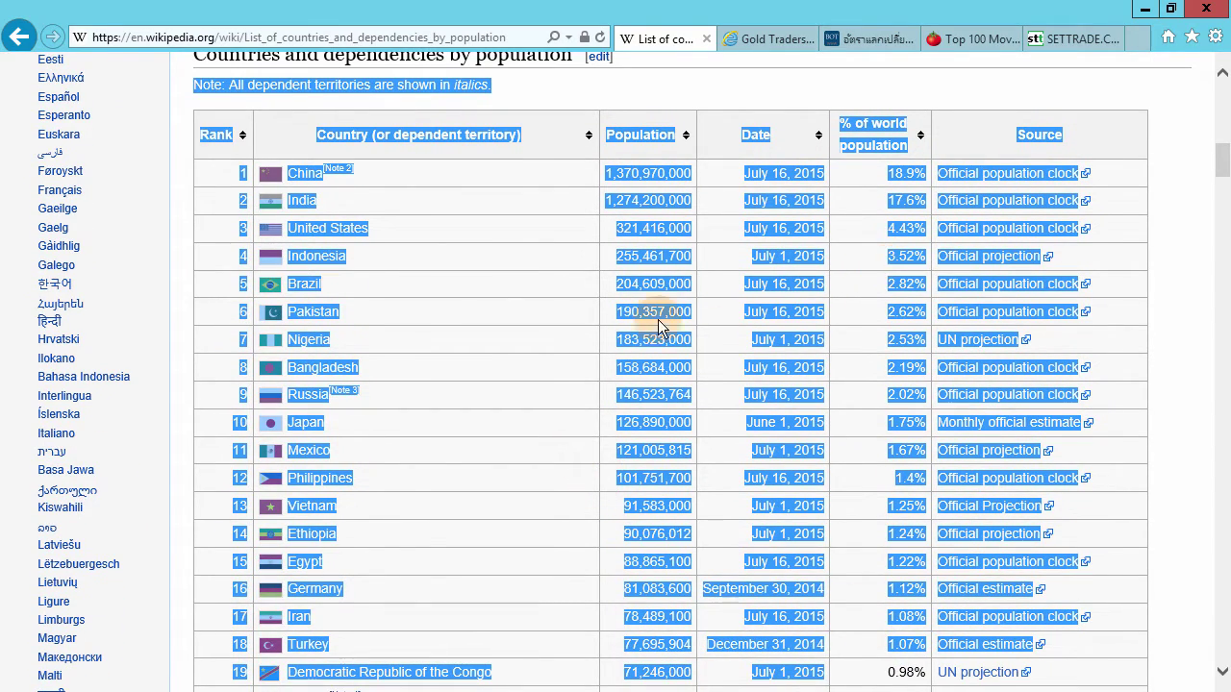
left_click(289, 159)
mouse_move(175, 125)
left_mouse_down()
mouse_move(529, 234)
mouse_move(1070, 265)
left_mouse_up()
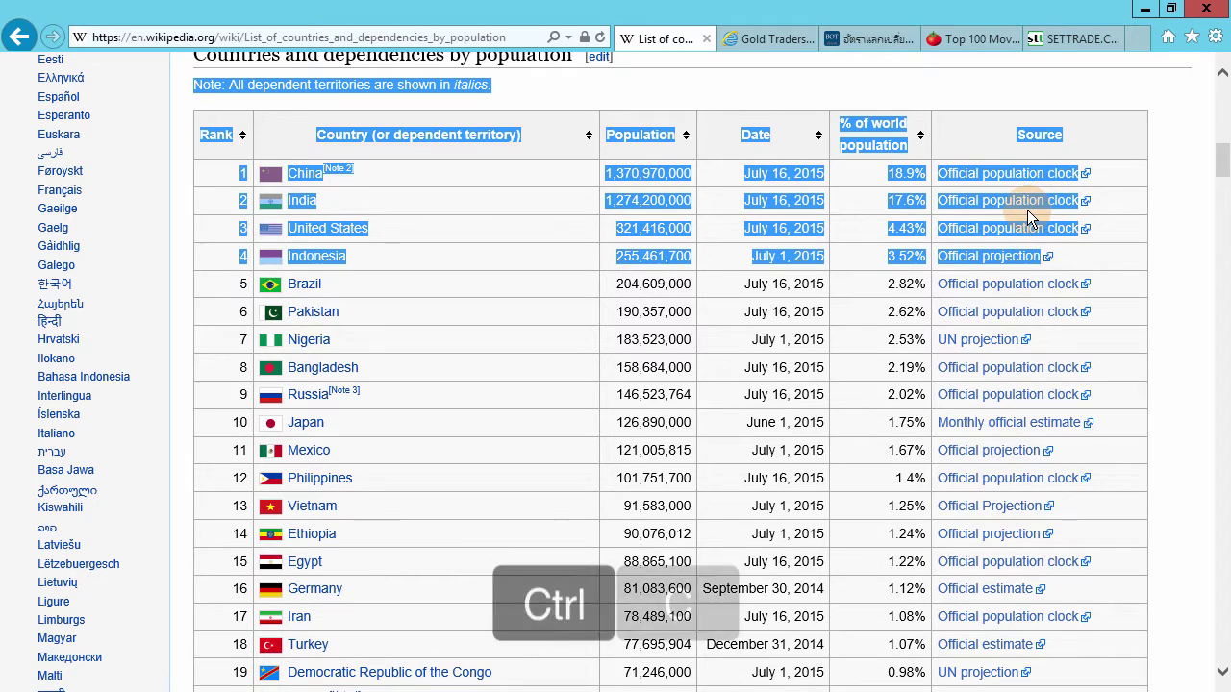
key("ctrl+c")
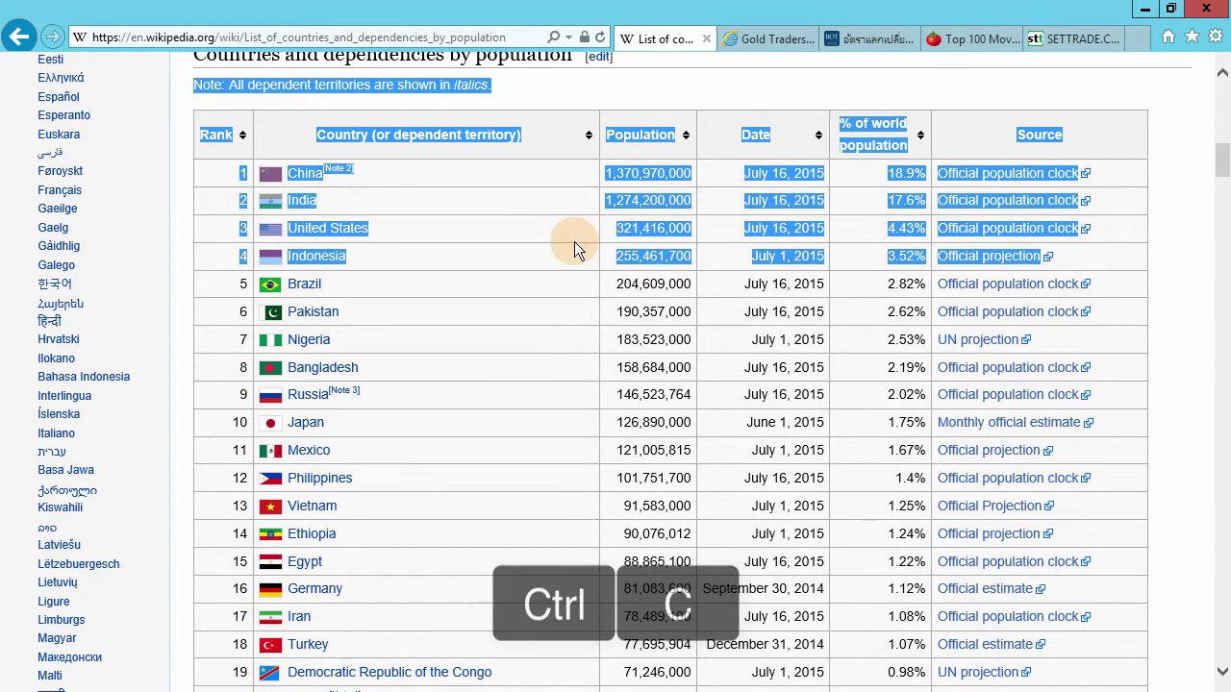
left_click(392, 598)
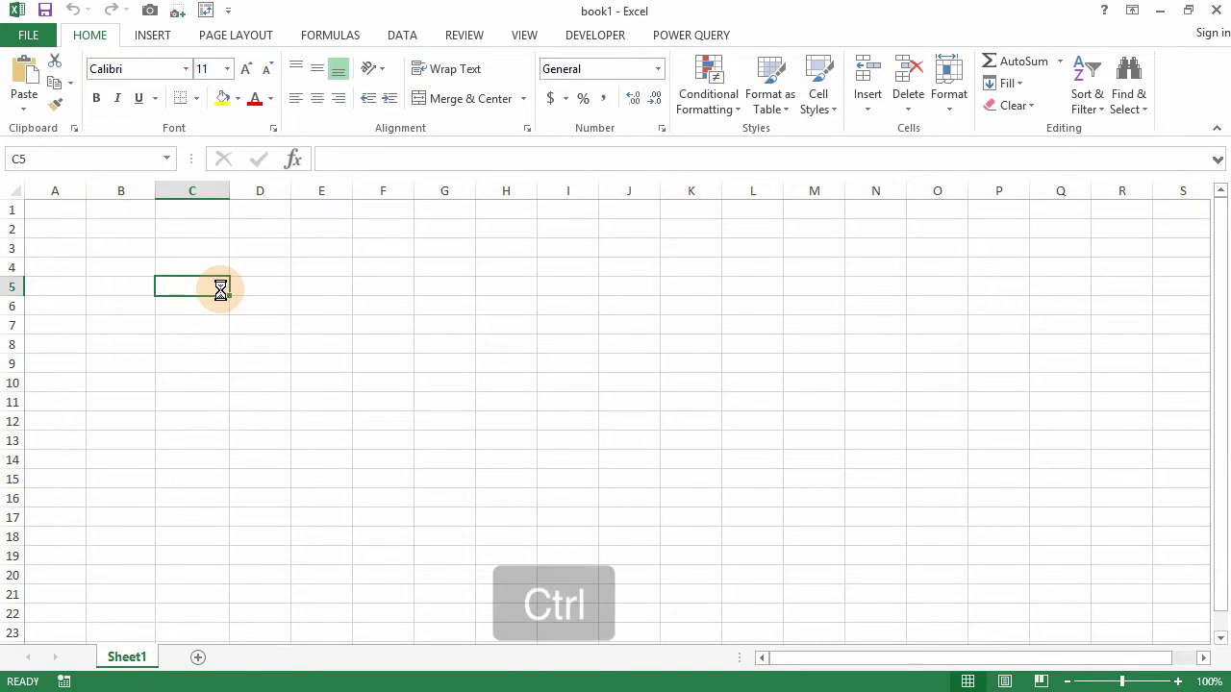
Paste the table at C5 and widen the Population and Rank columns.
key("ctrl+v")
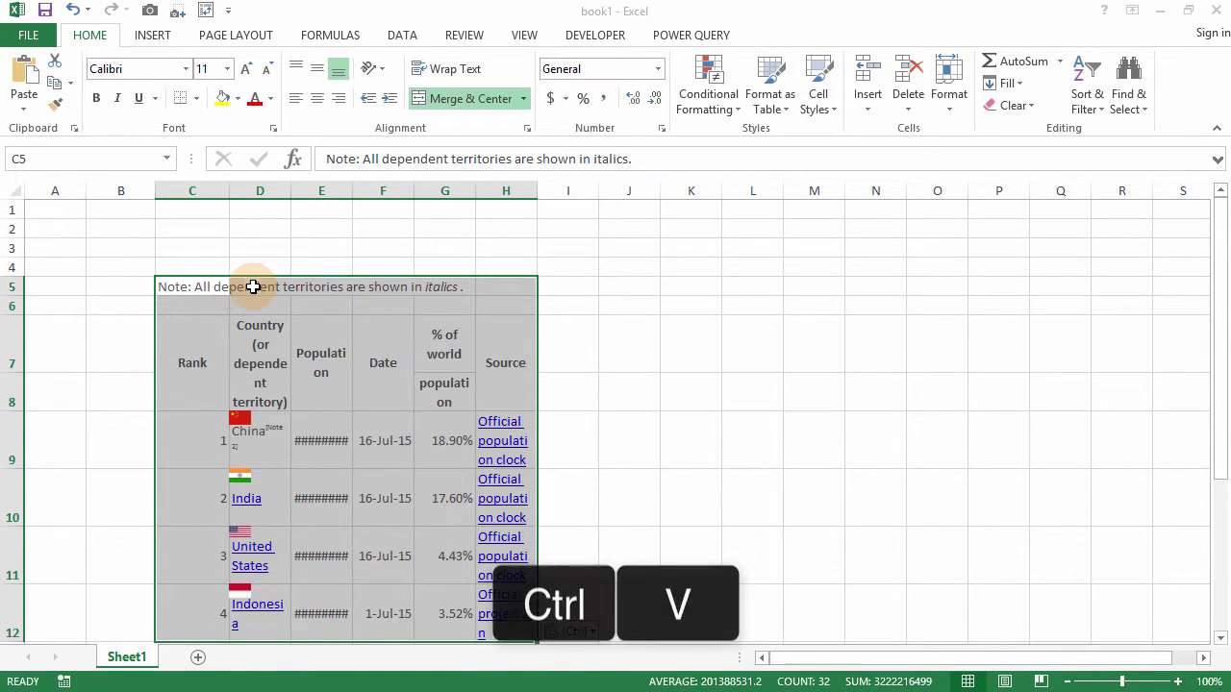
left_click_drag(353, 190, 353, 191)
double_click(352, 191)
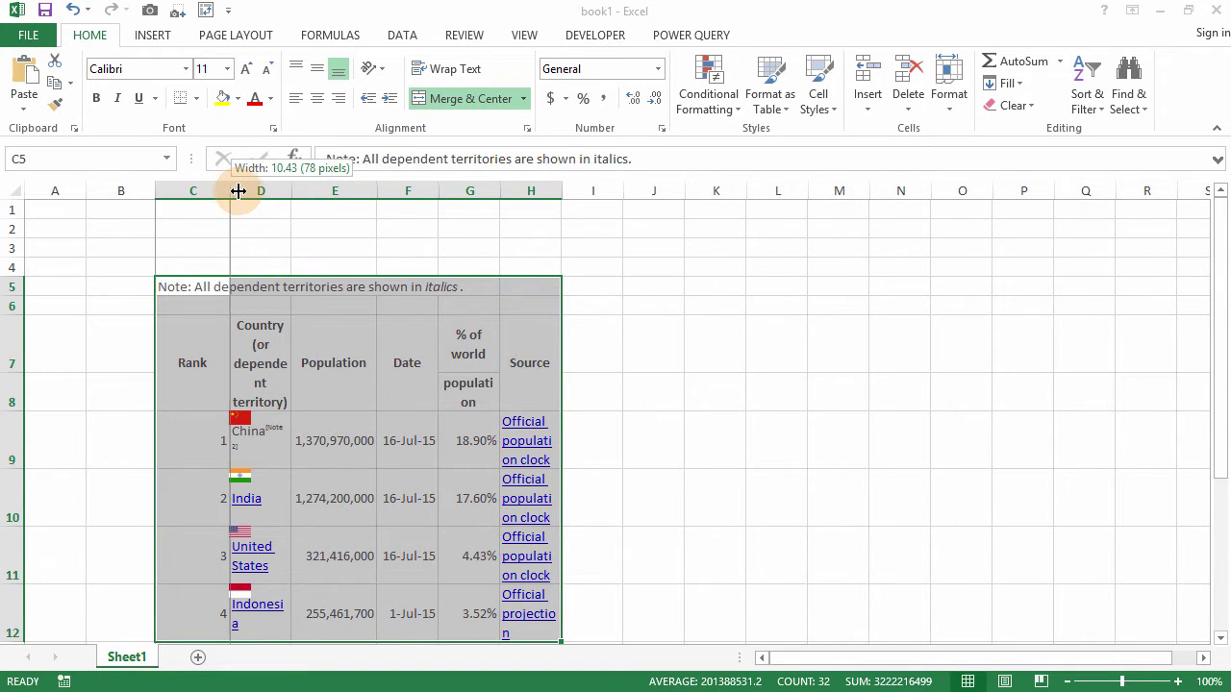
left_click_drag(231, 190, 355, 193)
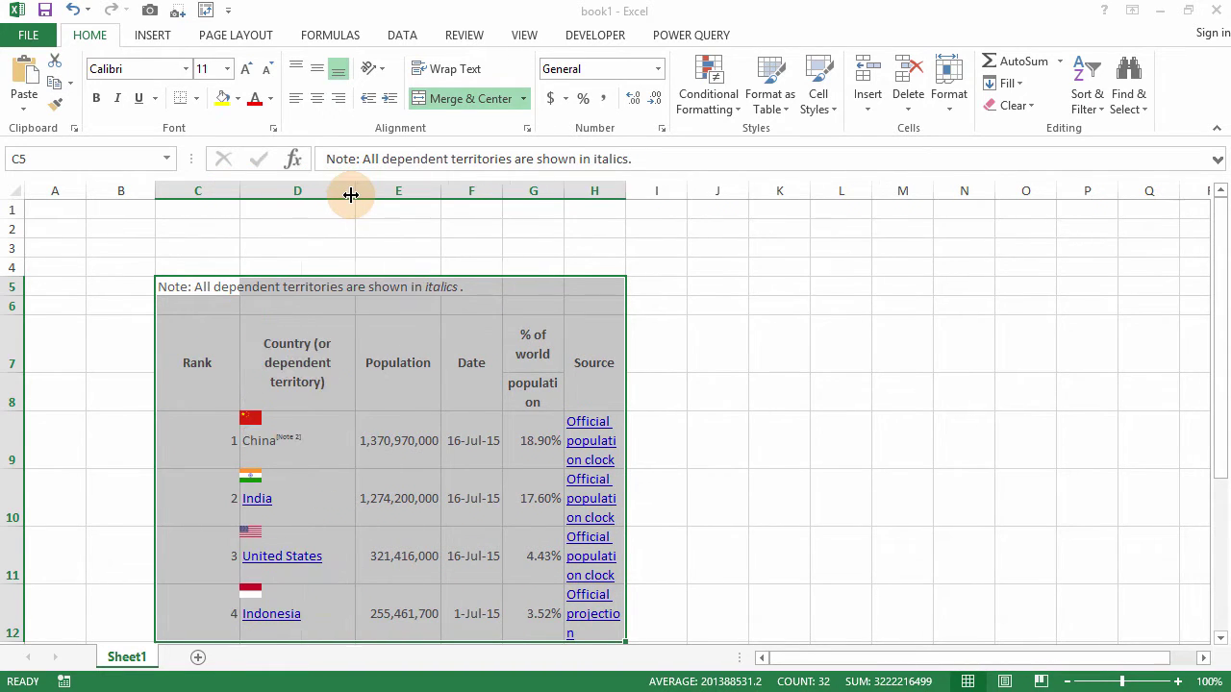
Check the Rank and Country header cells and widen the Source column.
left_click(396, 429)
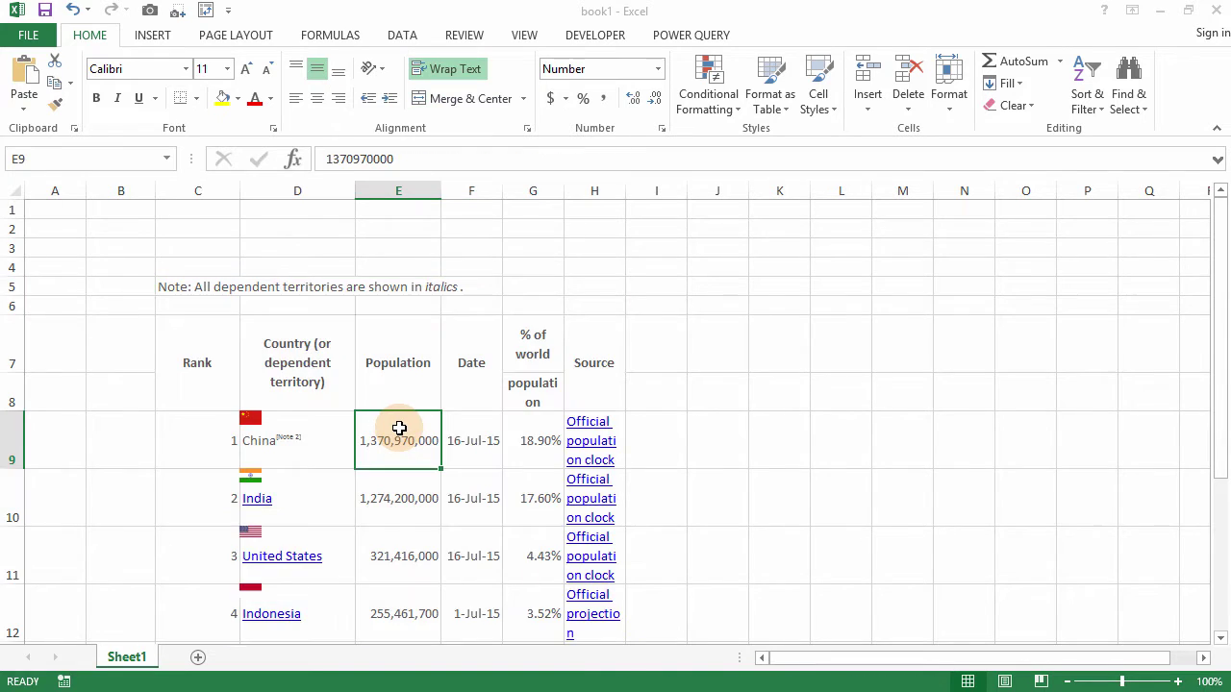
scroll(398, 426, "down", 3)
scroll(382, 403, "up", 3)
key("Right")
key("Right")
key("Right")
key("Down")
key("Down")
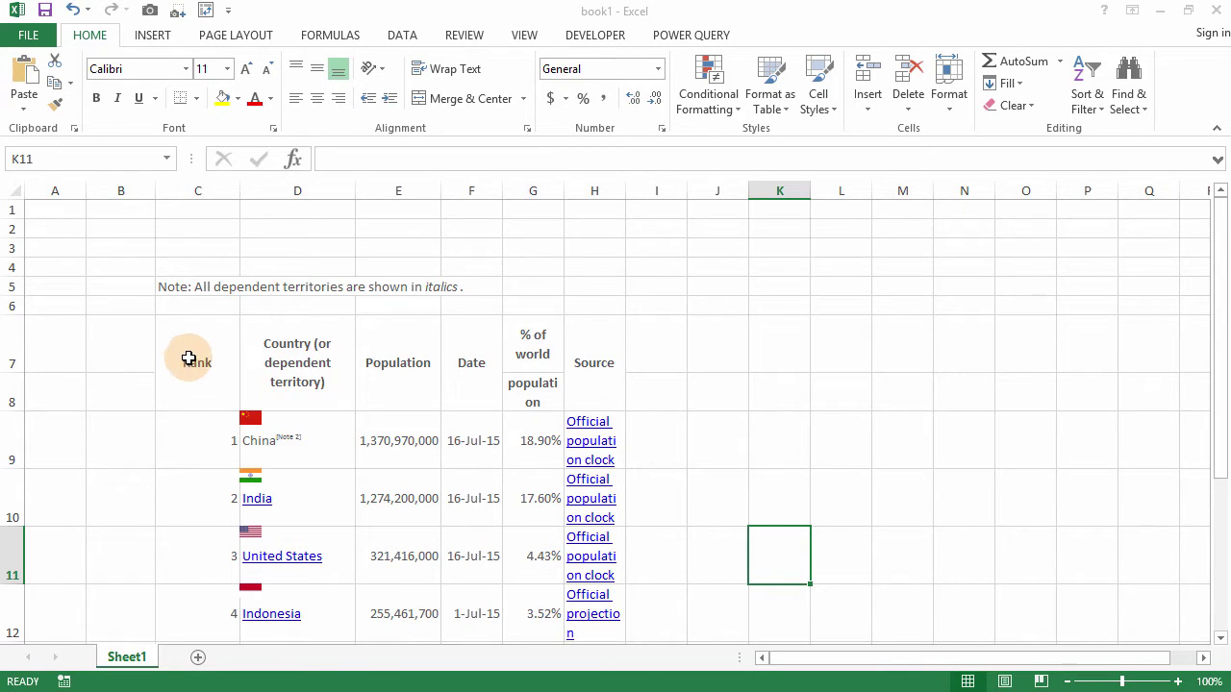
left_click(189, 350)
left_click(269, 341)
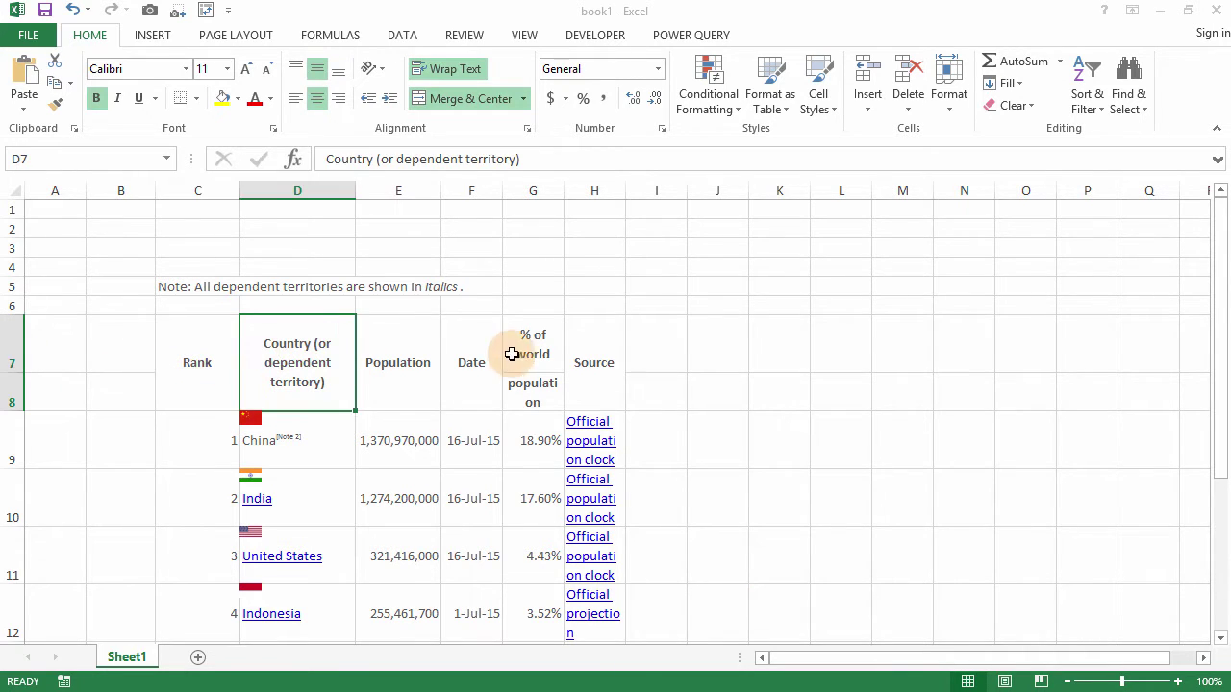
left_click_drag(626, 190, 658, 190)
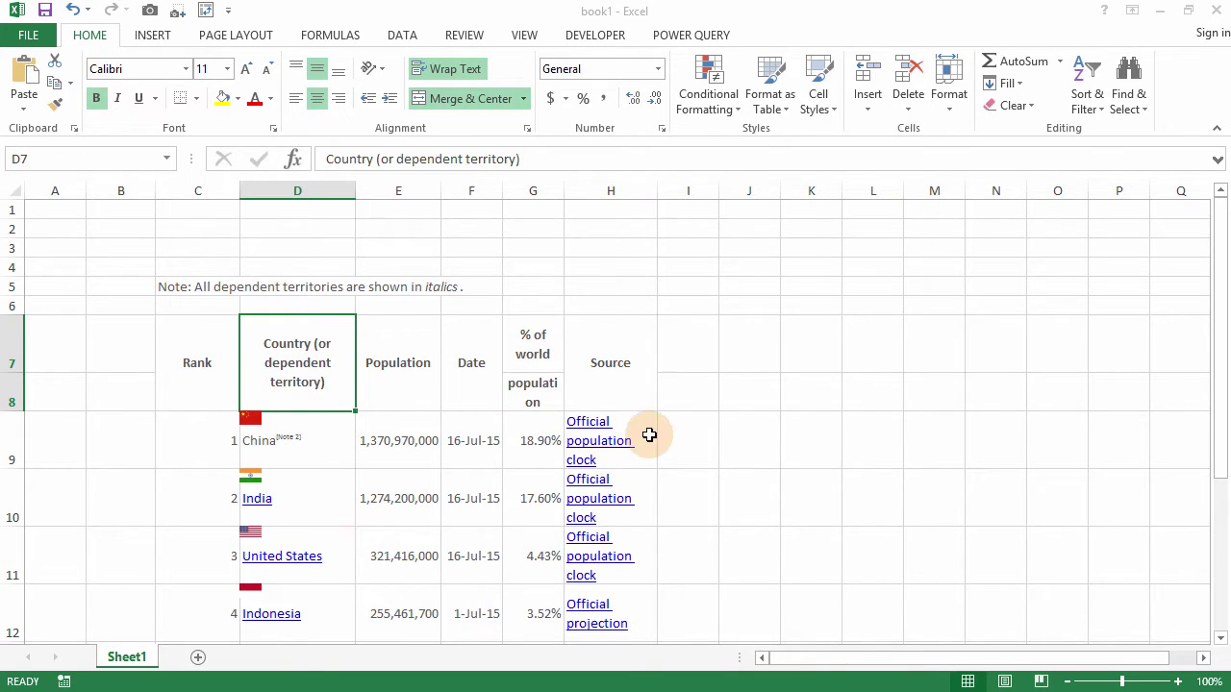
Add Sheet2 and paste the copied table there as Unicode Text.
left_click(197, 657)
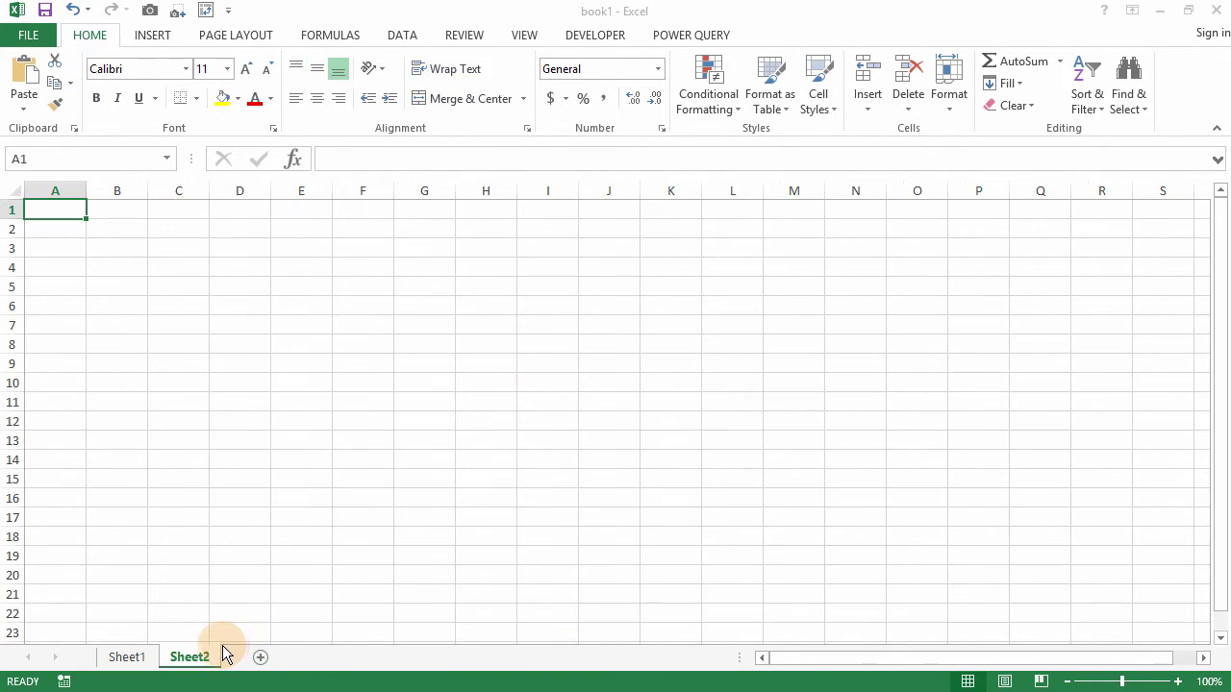
left_click(21, 113)
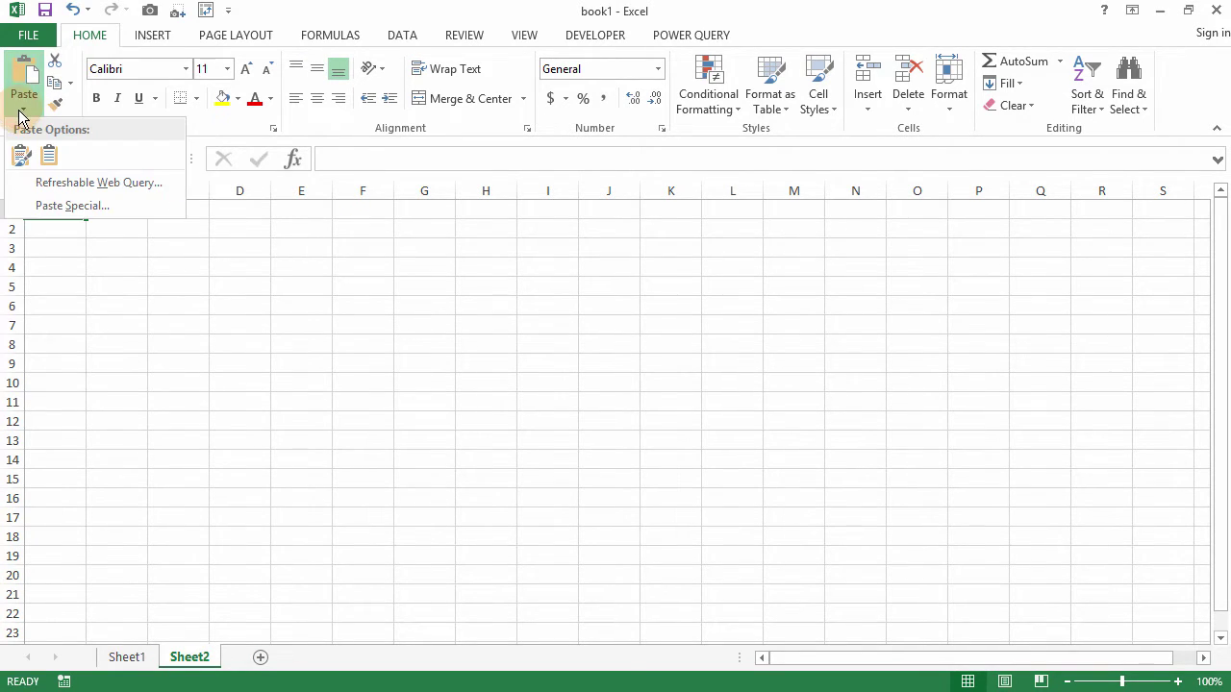
left_click(67, 205)
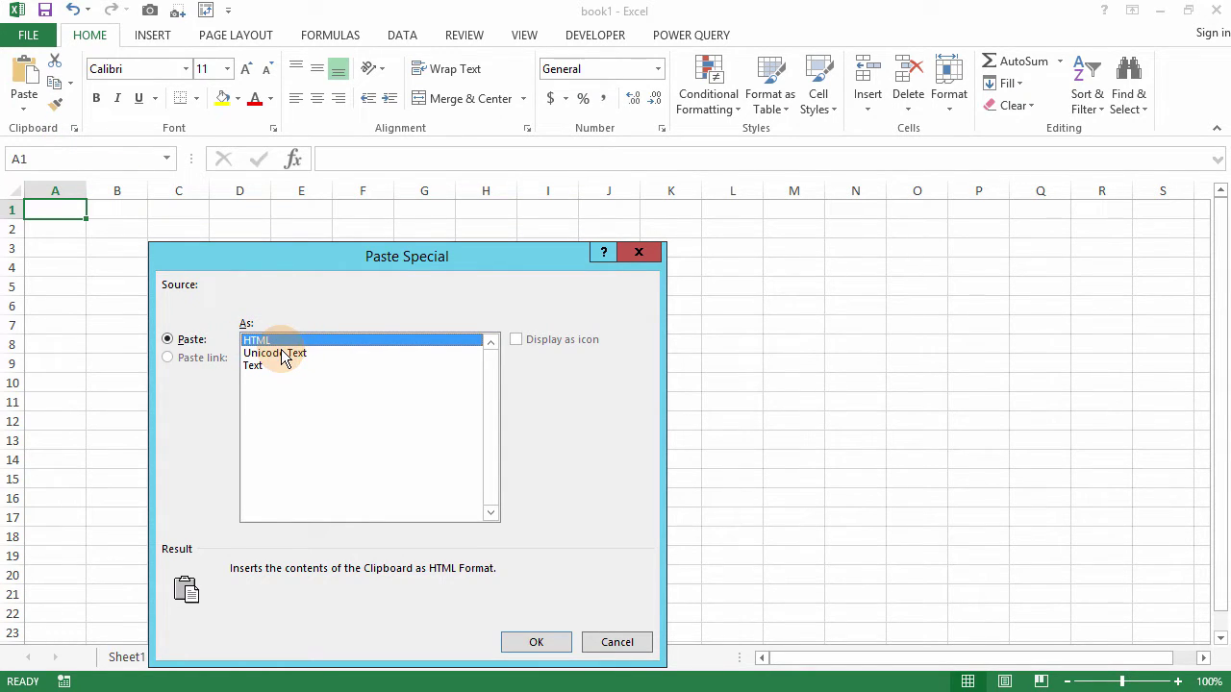
left_click(285, 353)
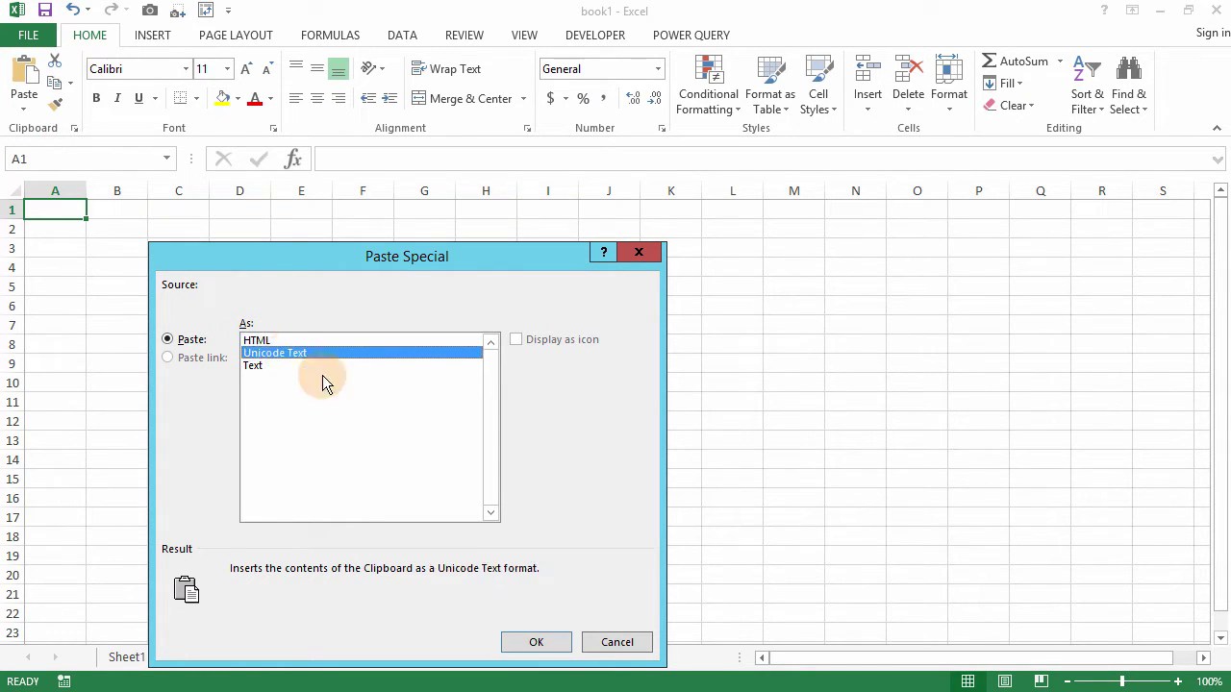
left_click(537, 642)
Review the pasted note in A1 and the China row in A18.
left_click(47, 223)
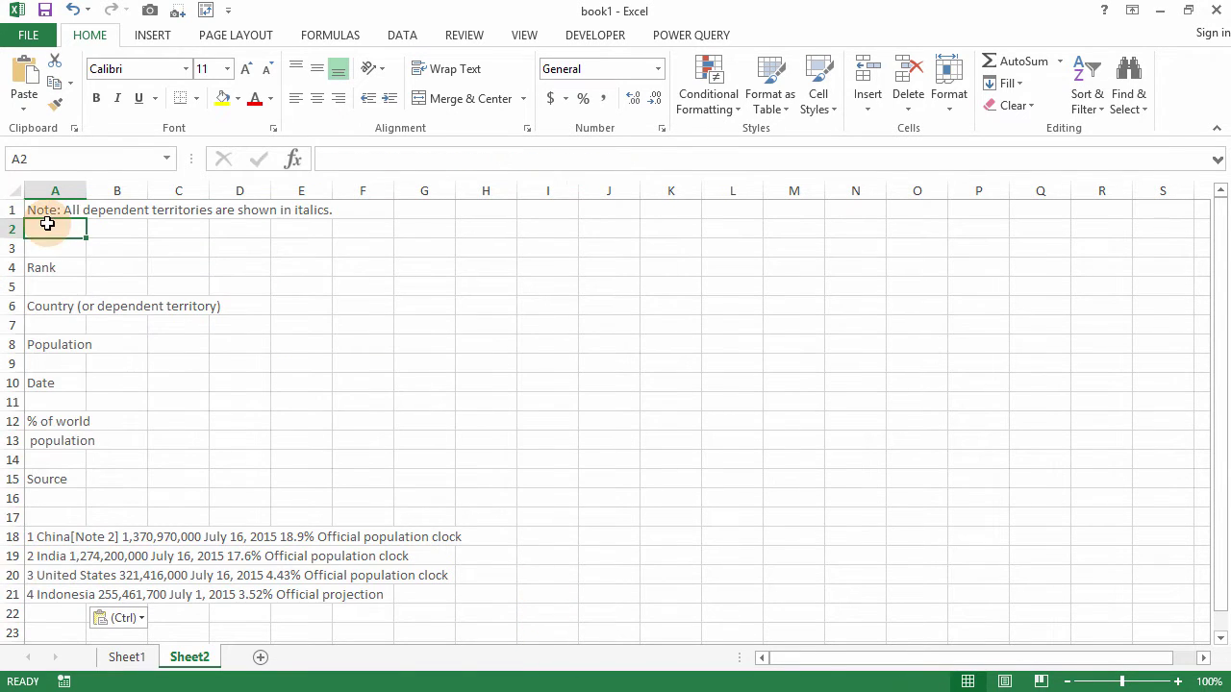
left_click(44, 206)
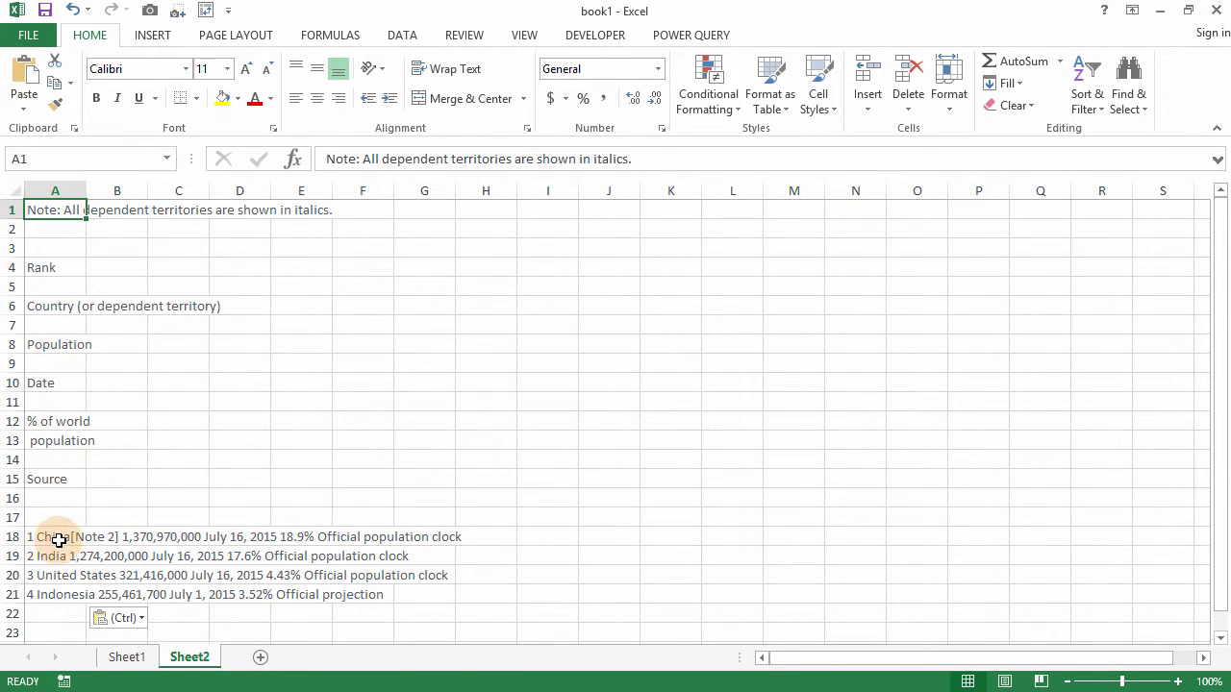
left_click(59, 540)
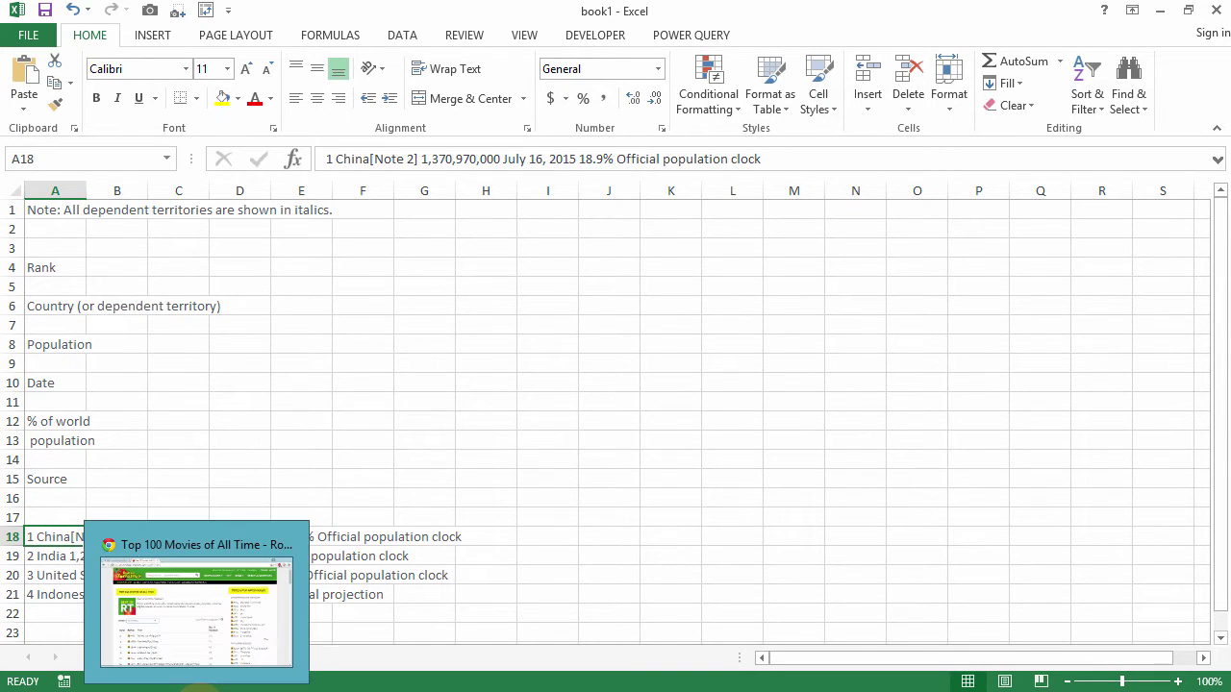
left_click(192, 682)
In Chrome's Wikipedia tab, copy the table from the Rank header through the Indonesia row.
left_click(123, 10)
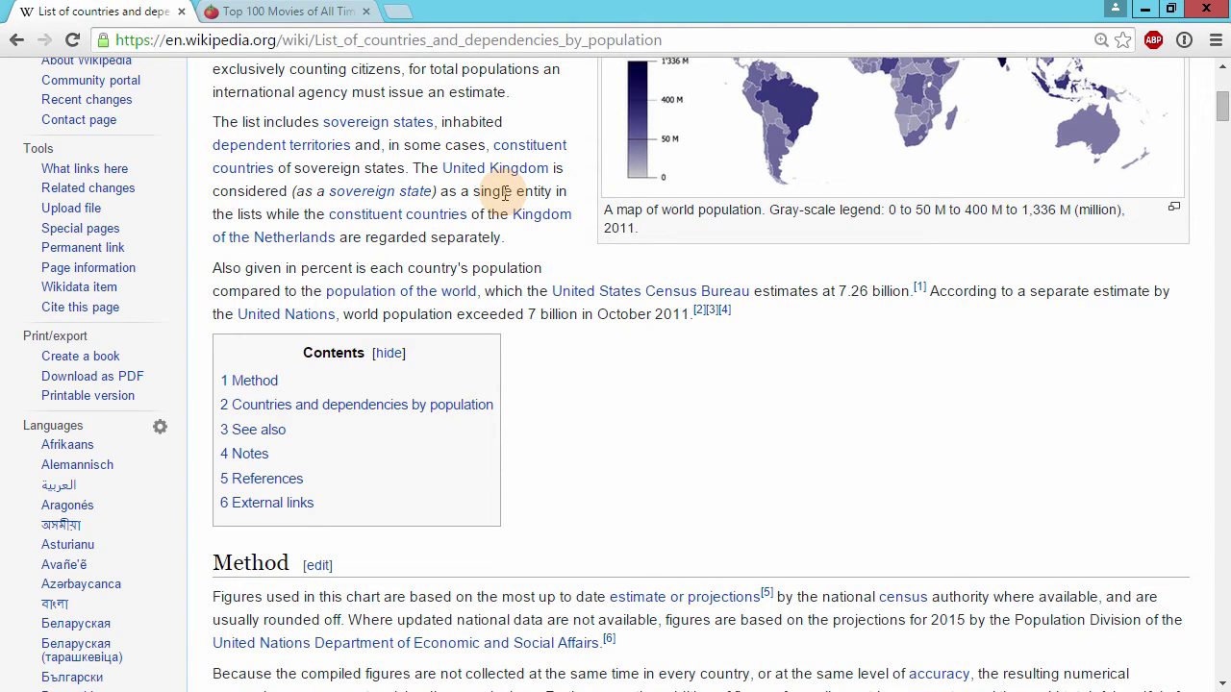
scroll(503, 192, "down", 2)
scroll(503, 193, "down", 3)
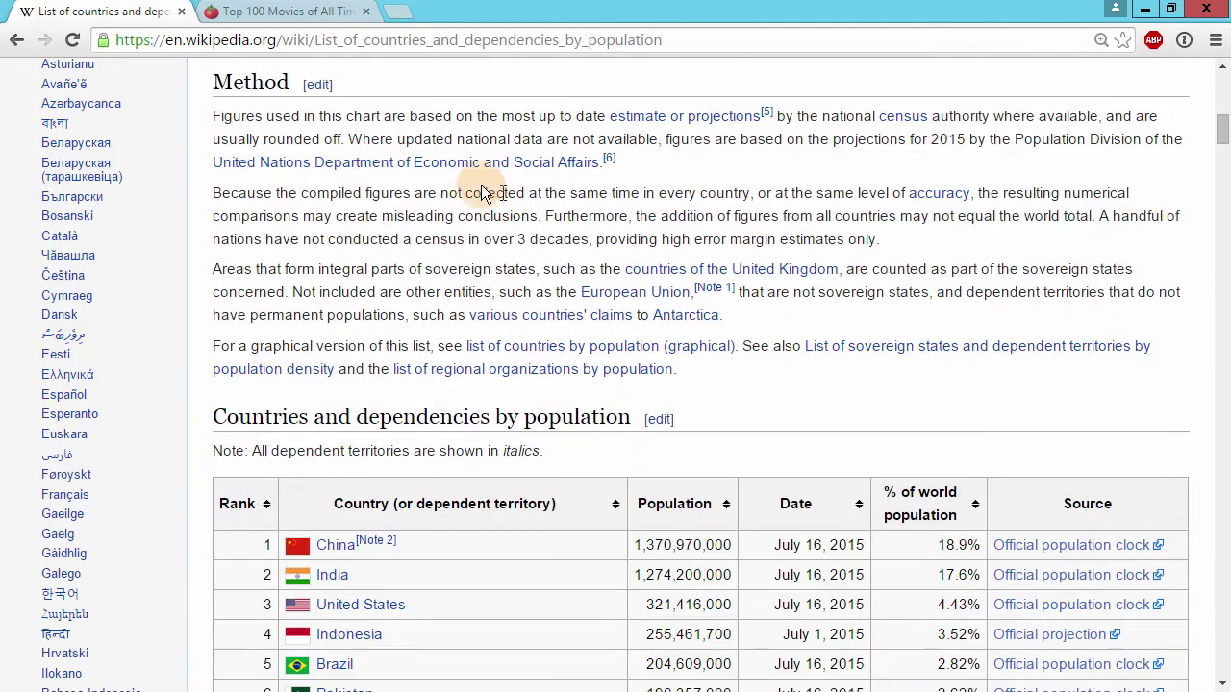
scroll(678, 245, "down", 3)
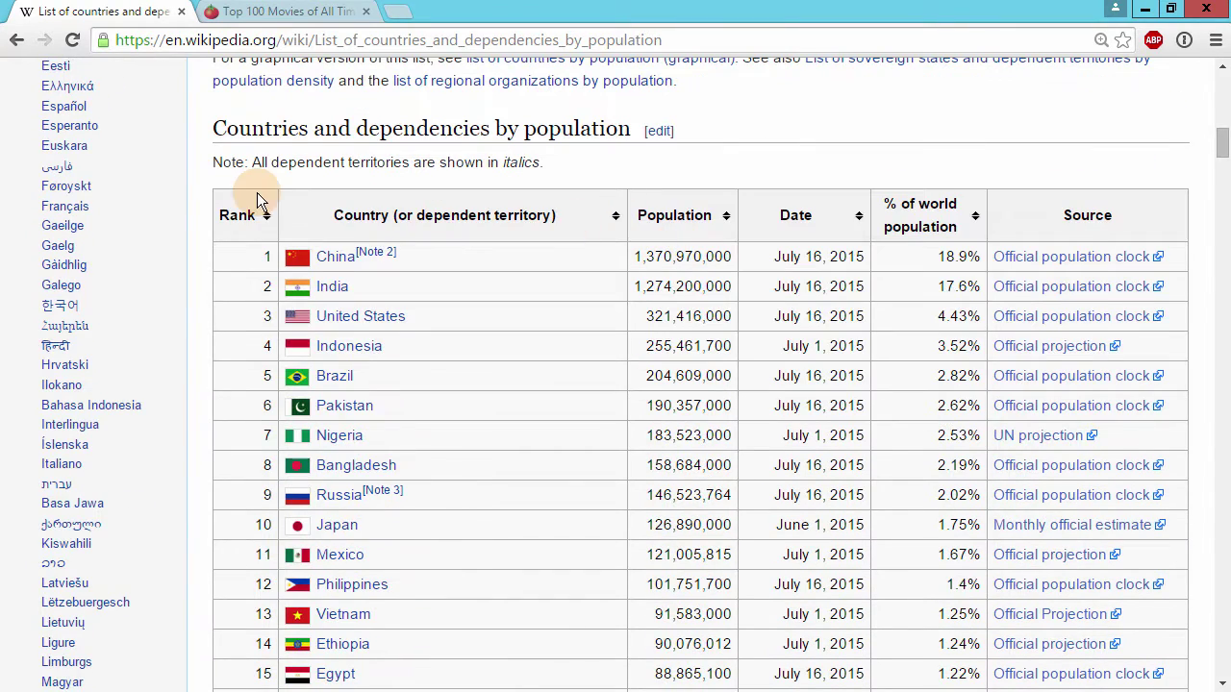
left_click_drag(202, 215, 1156, 358)
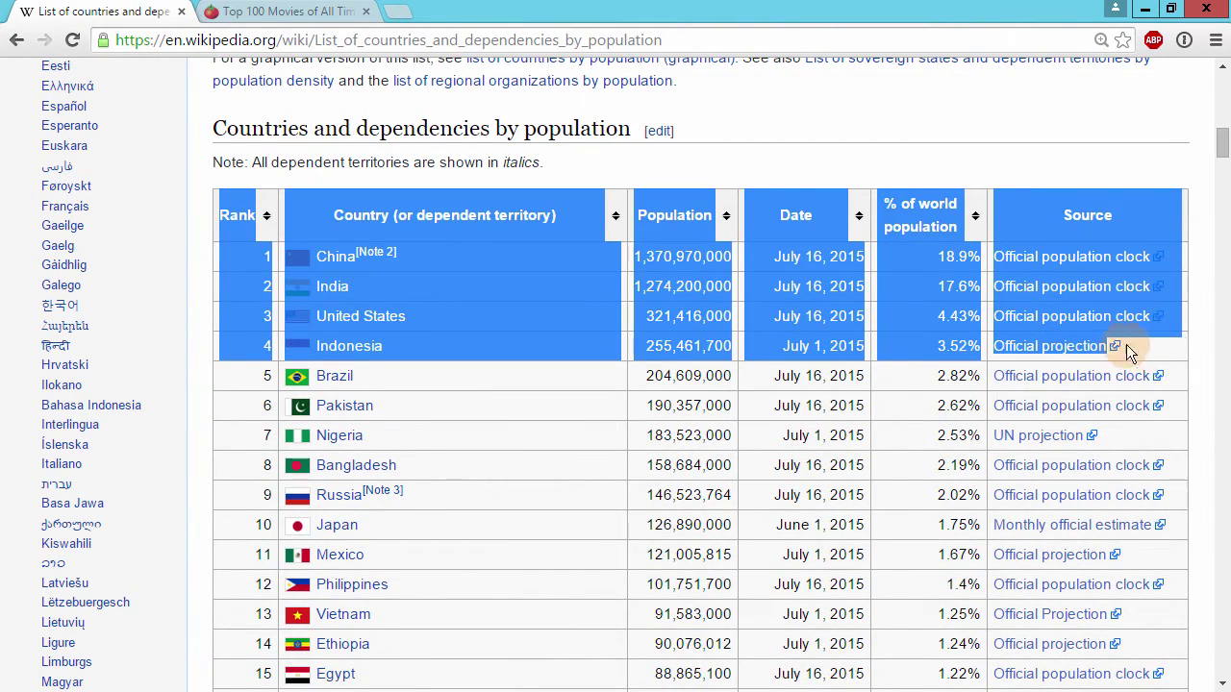
key("ctrl+c")
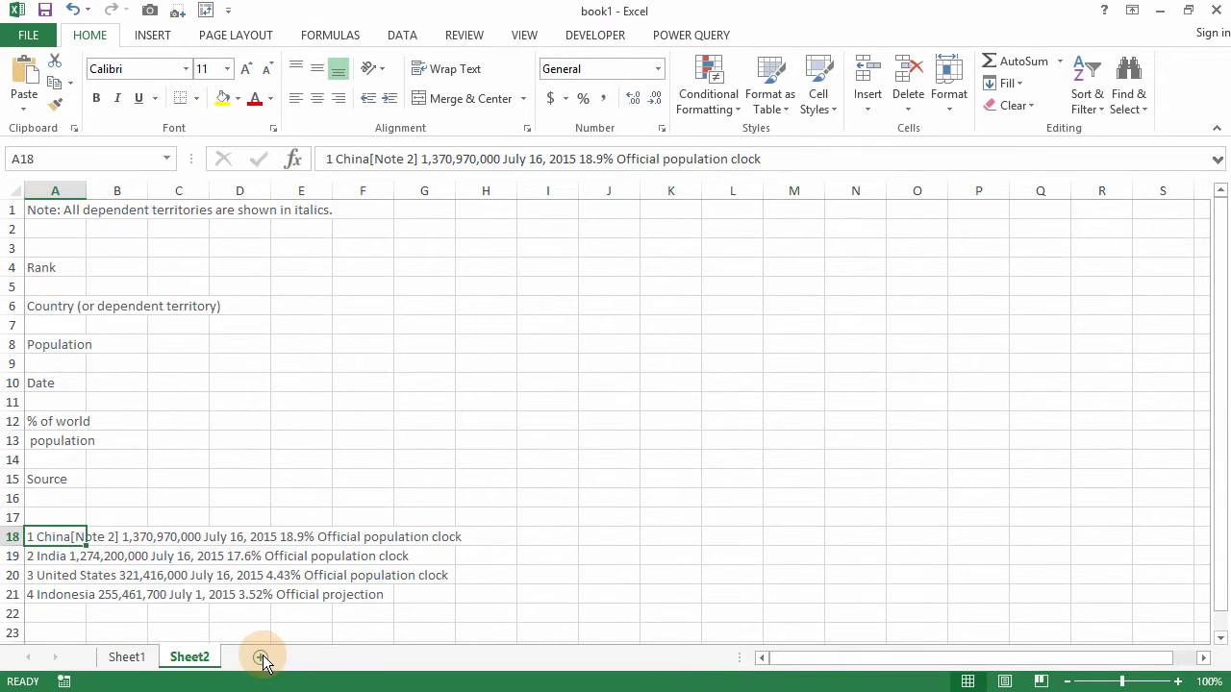
Add Sheet3 and paste the Chrome-copied table as HTML at B4.
left_click(257, 657)
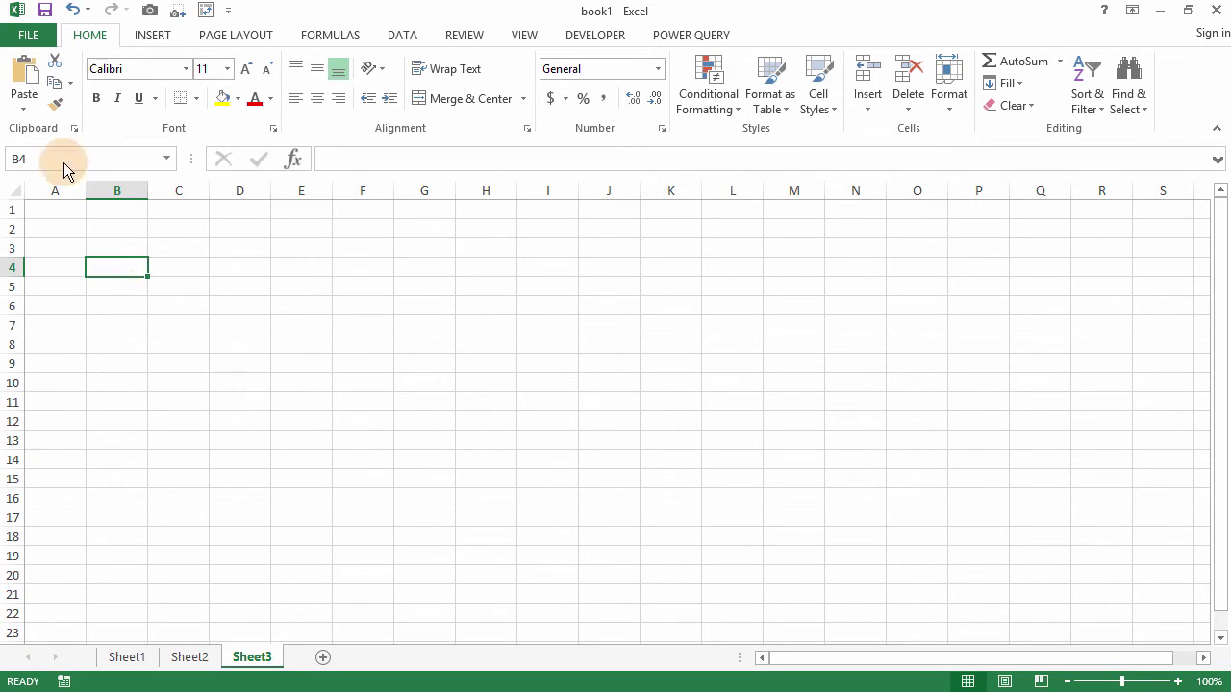
left_click(25, 106)
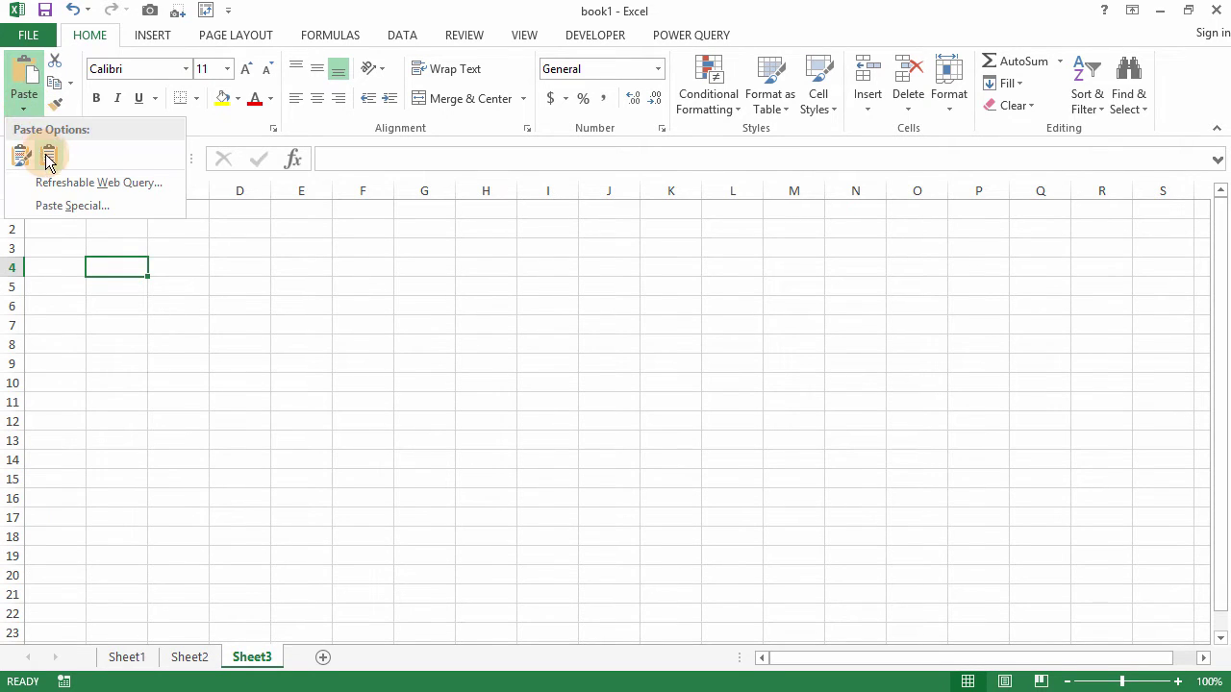
left_click(50, 205)
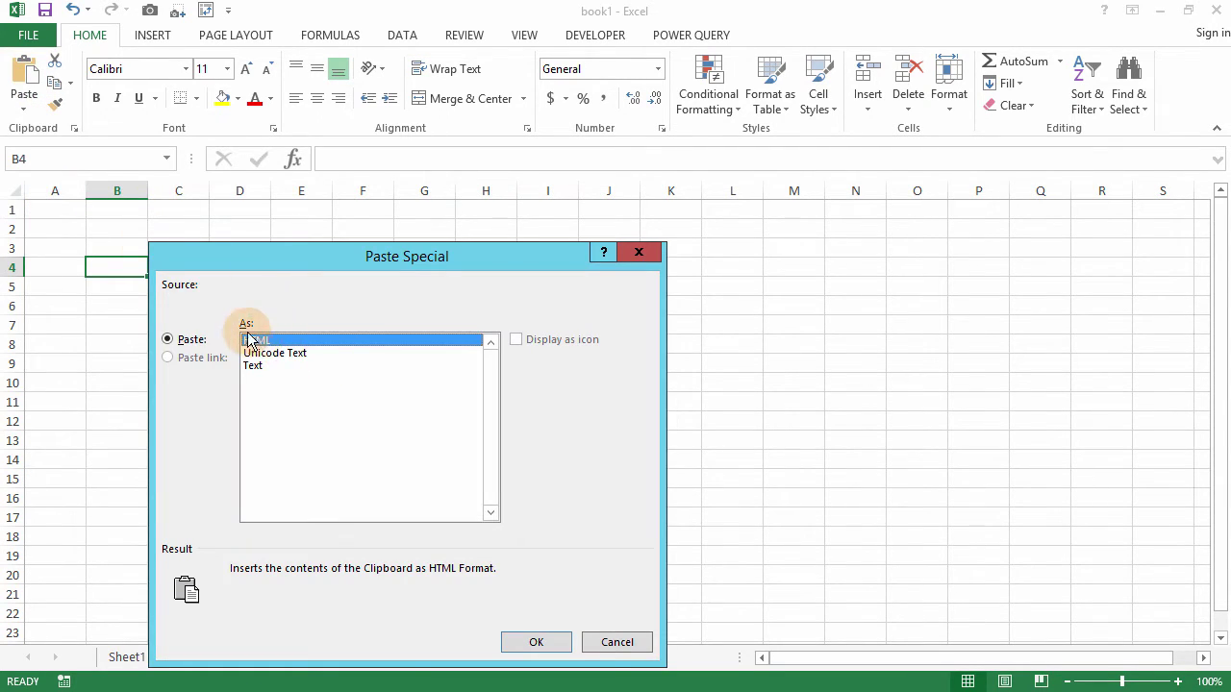
left_click(530, 644)
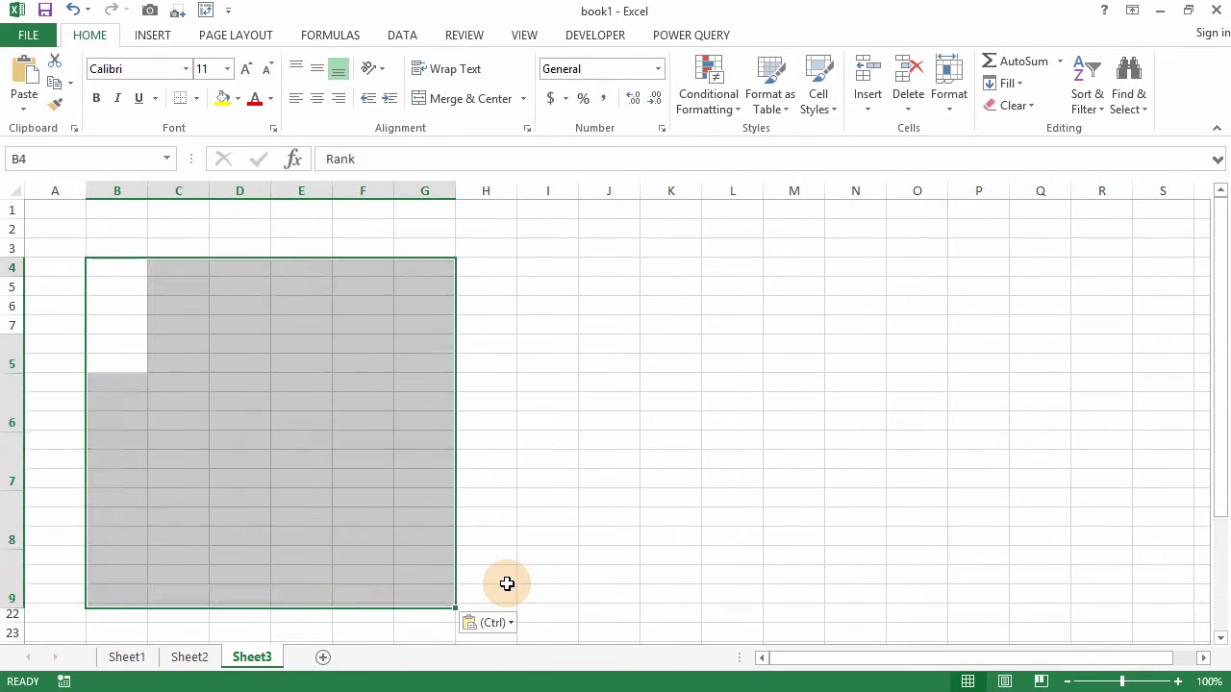
Compare the Country header with Sheet1's table, then add Sheet4.
left_click(169, 344)
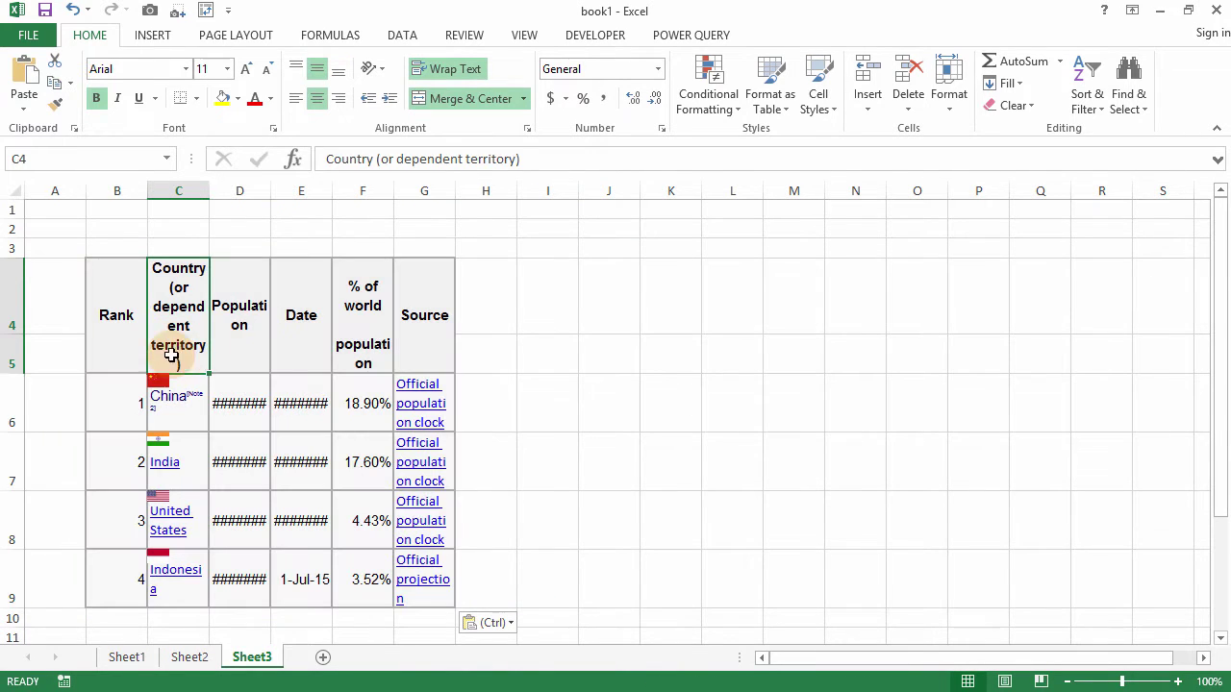
left_click(126, 657)
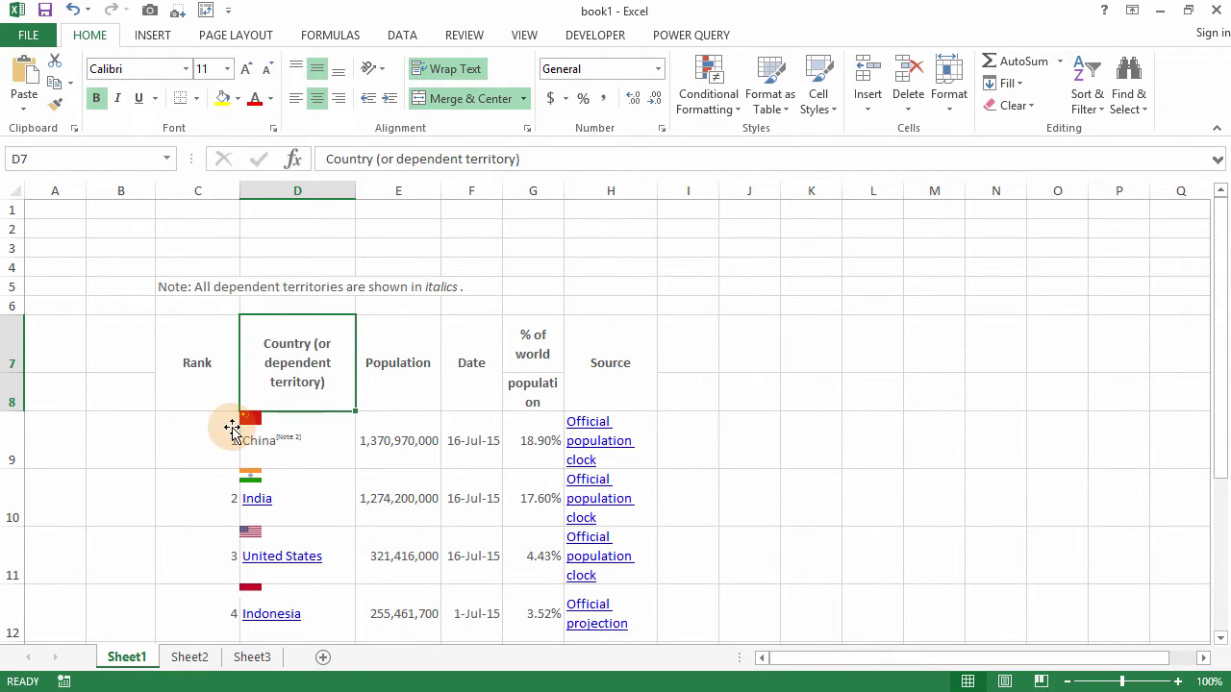
left_click(253, 657)
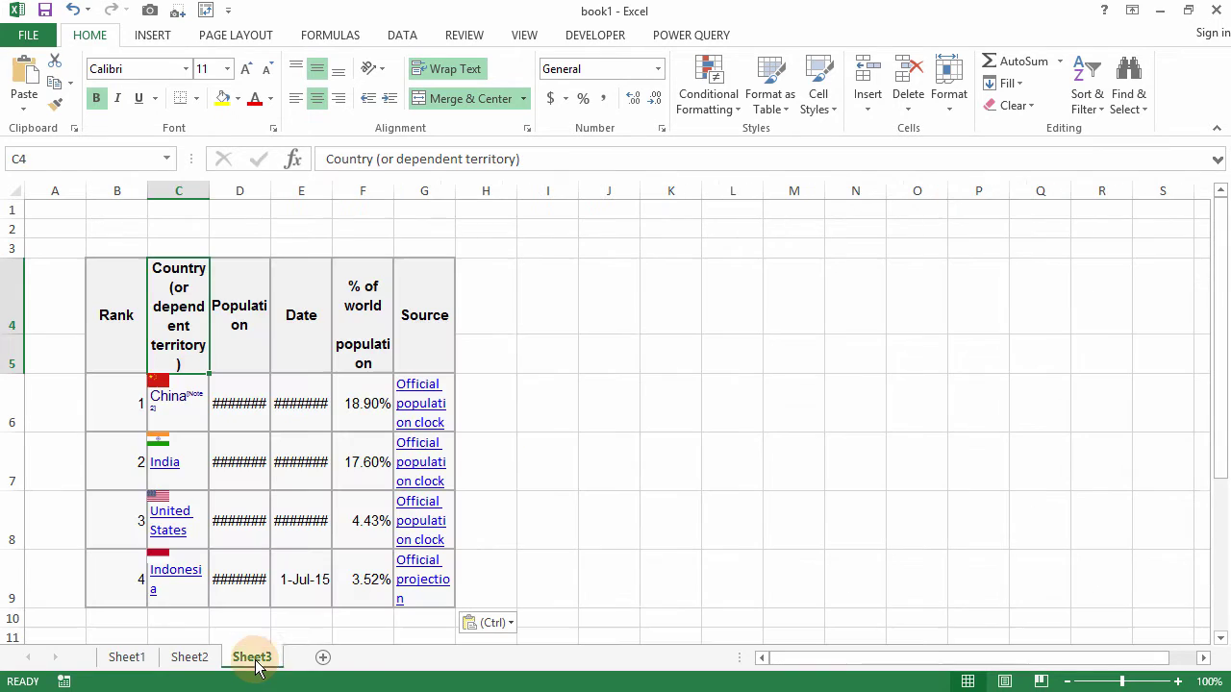
left_click(323, 658)
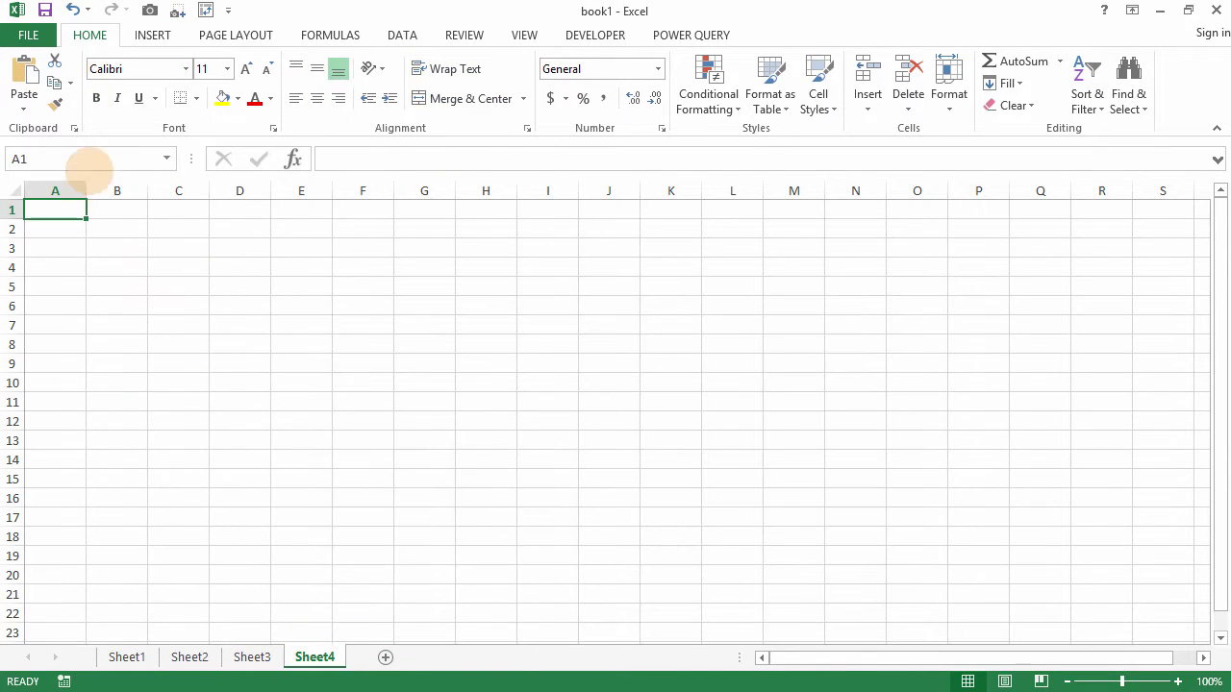
Paste the copied table into Sheet4 as Unicode Text.
left_click(24, 102)
left_click(85, 208)
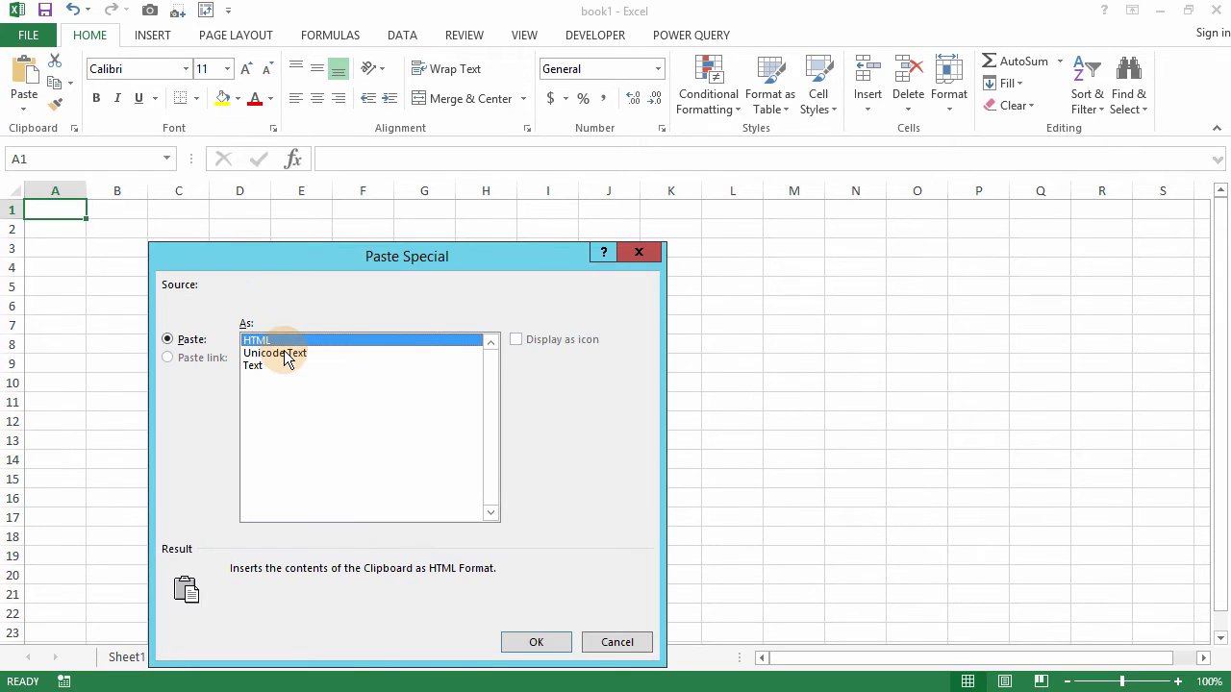
left_click(280, 353)
left_click(539, 642)
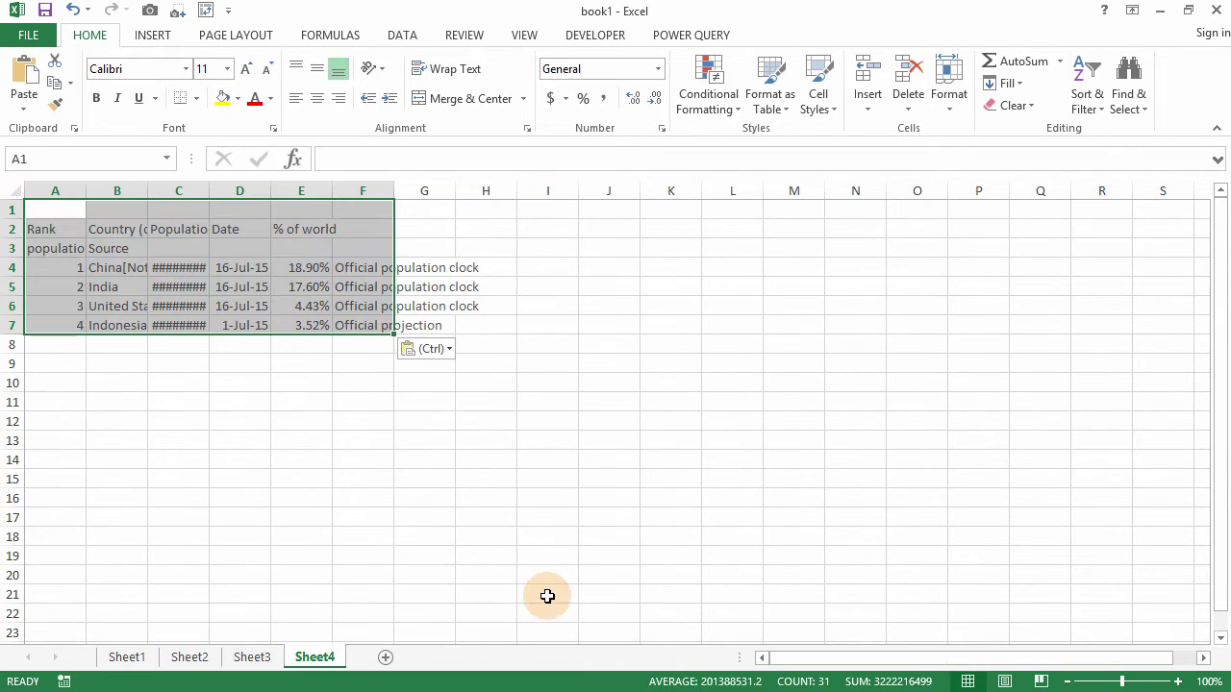
left_click(130, 250)
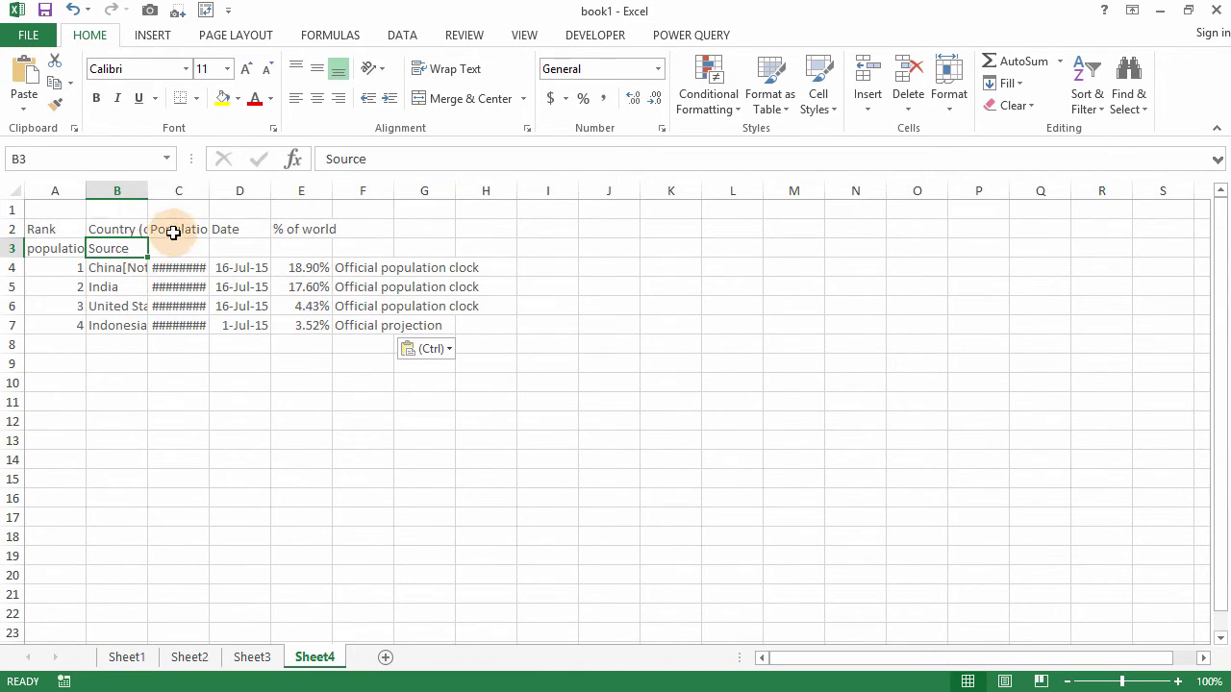
Autofit columns A, B and C and check cells A3 and B3.
double_click(146, 191)
double_click(99, 190)
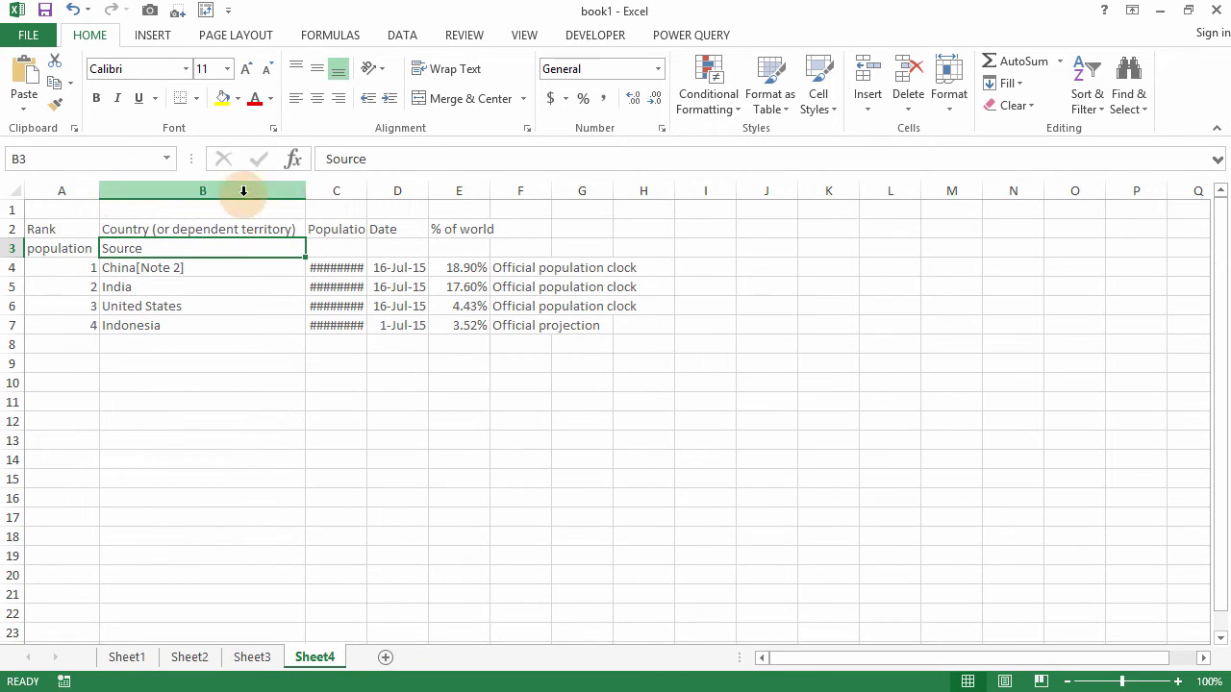
double_click(368, 205)
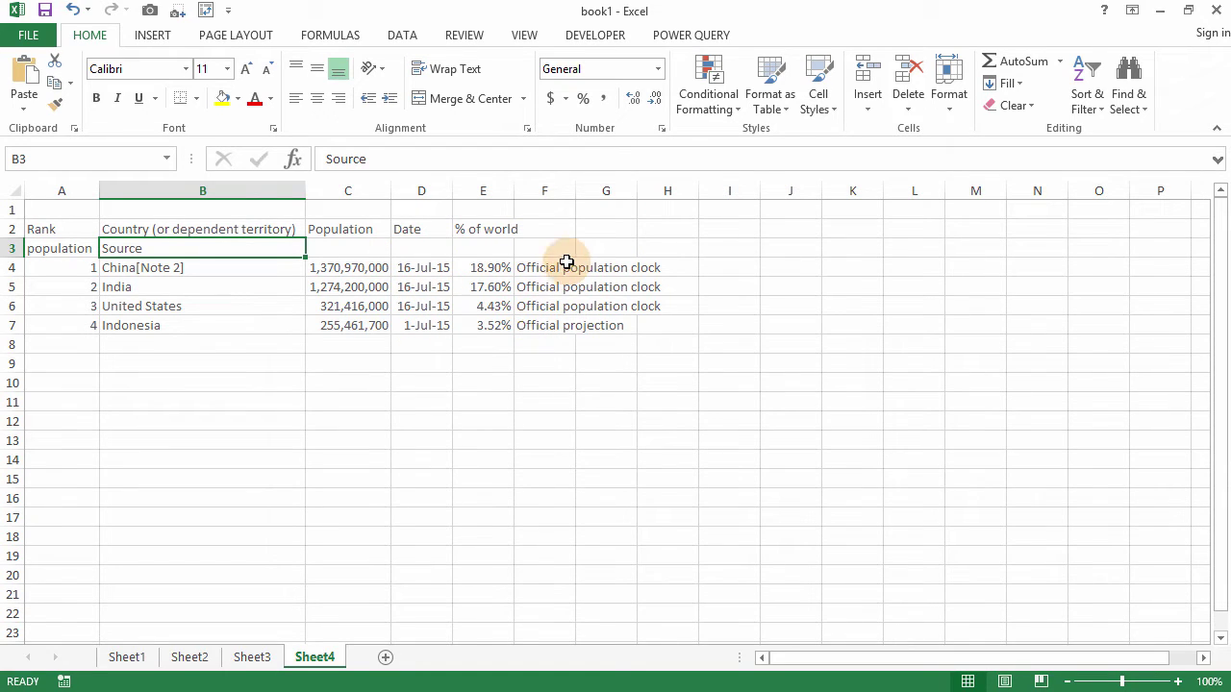
left_click(72, 249)
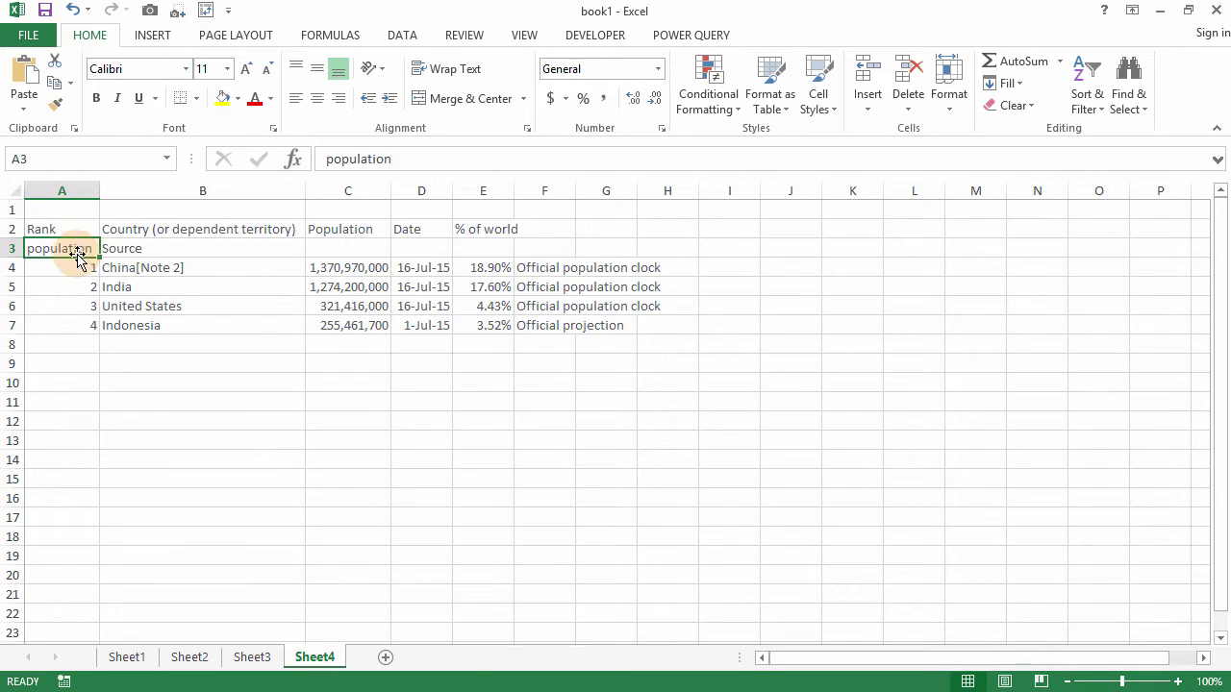
left_click(148, 249)
left_click(50, 248)
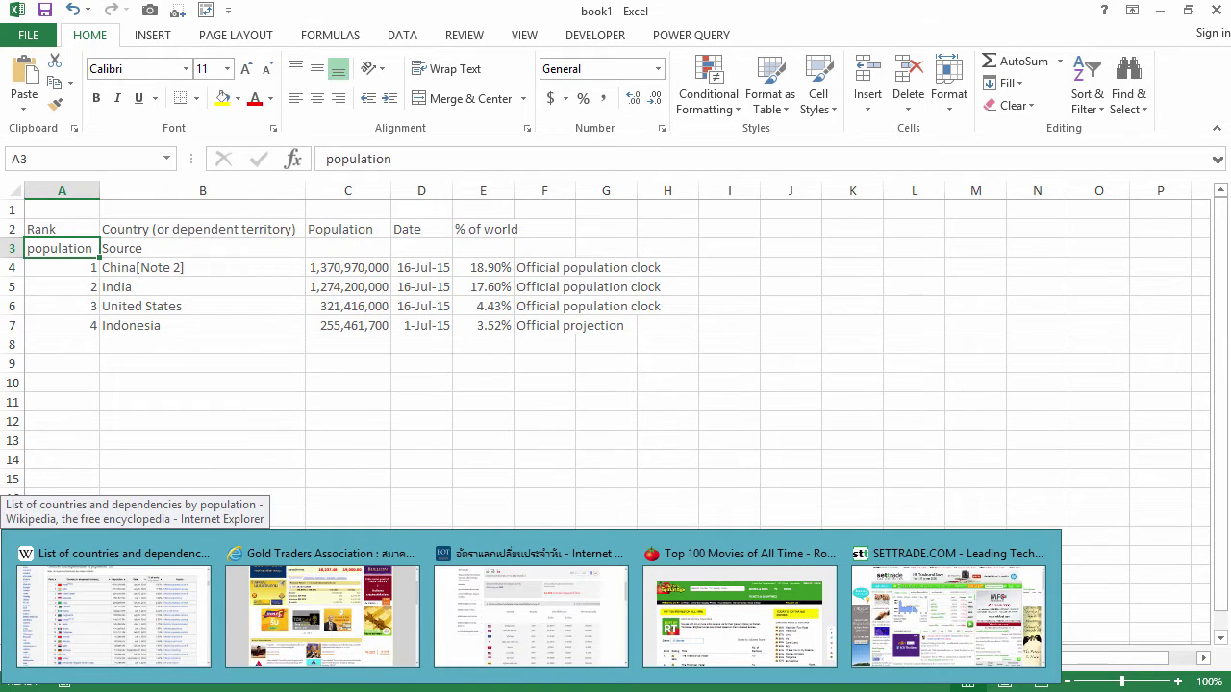
left_click(120, 626)
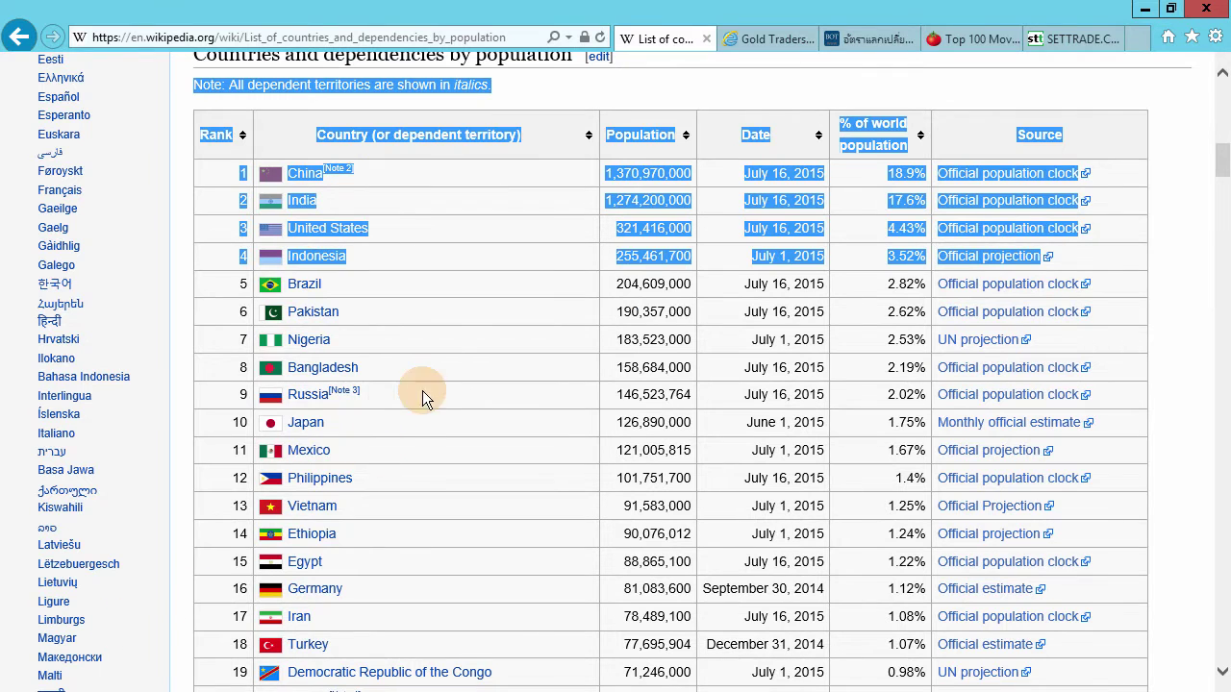
Clear the row selection and export the population table to Microsoft Excel.
left_click(447, 335)
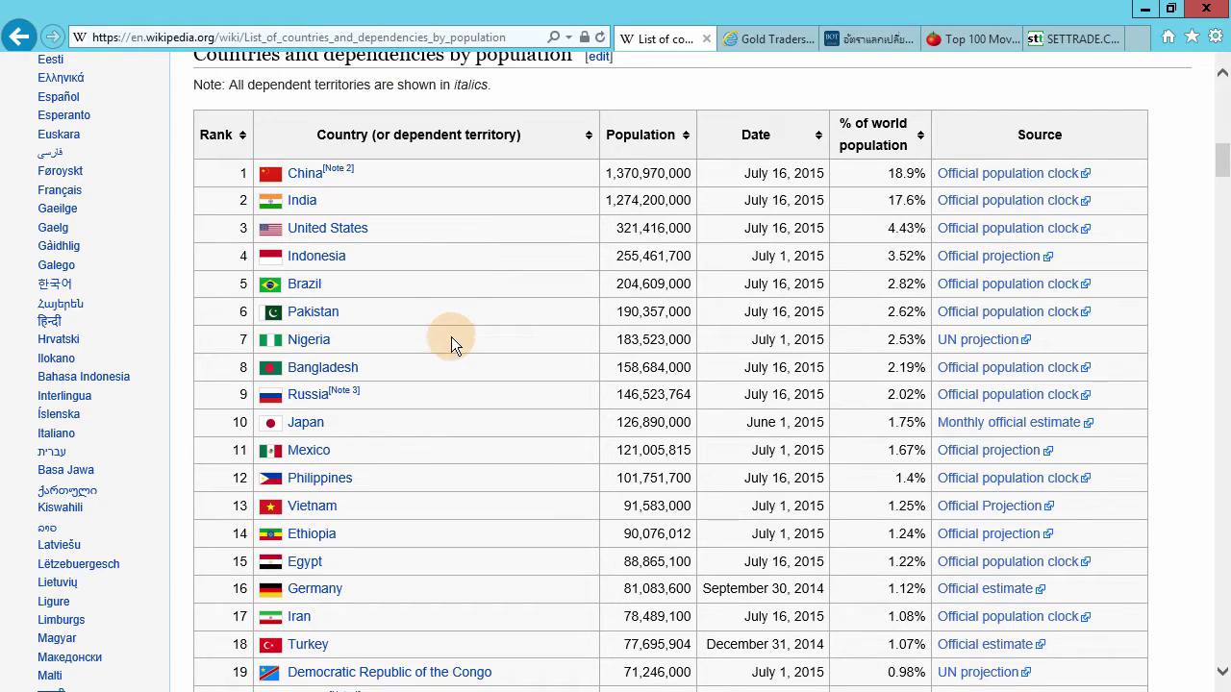
left_click(462, 286)
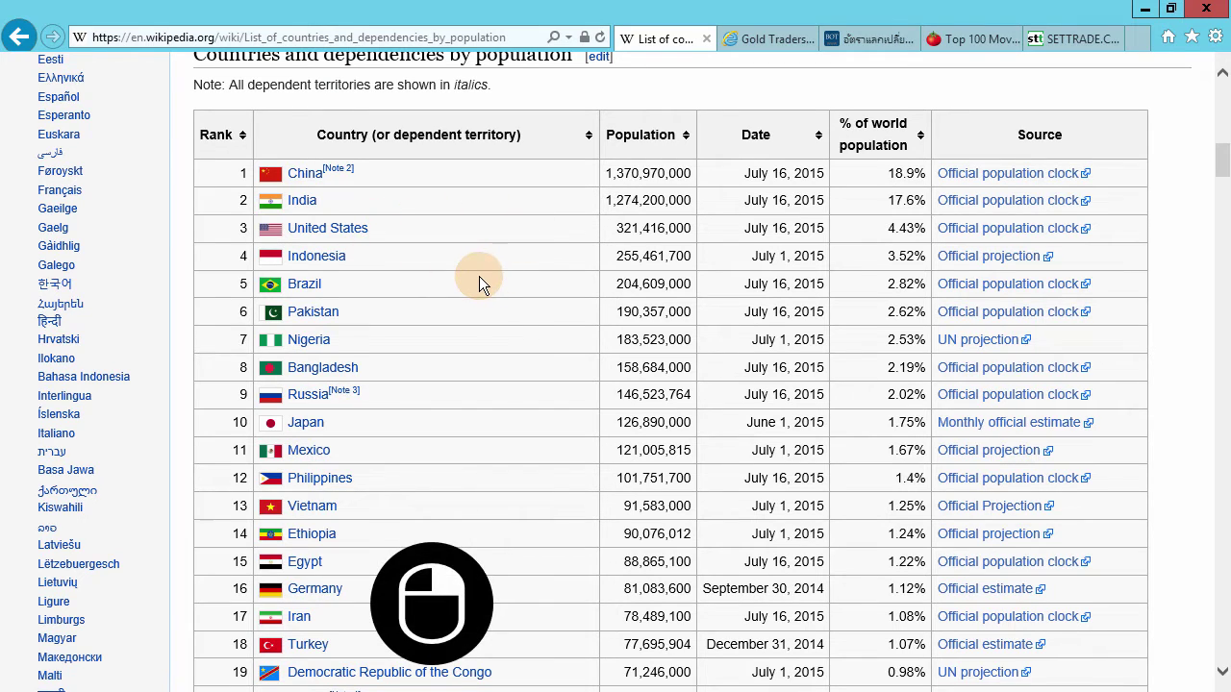
right_click(478, 276)
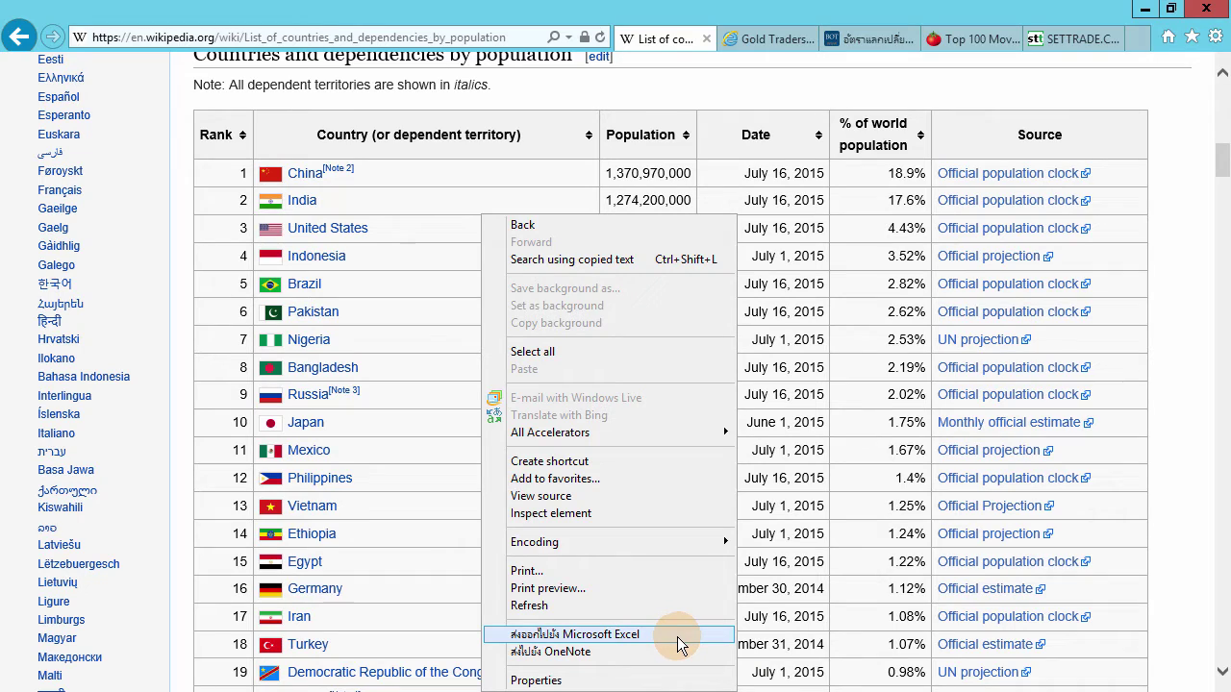
left_click(677, 638)
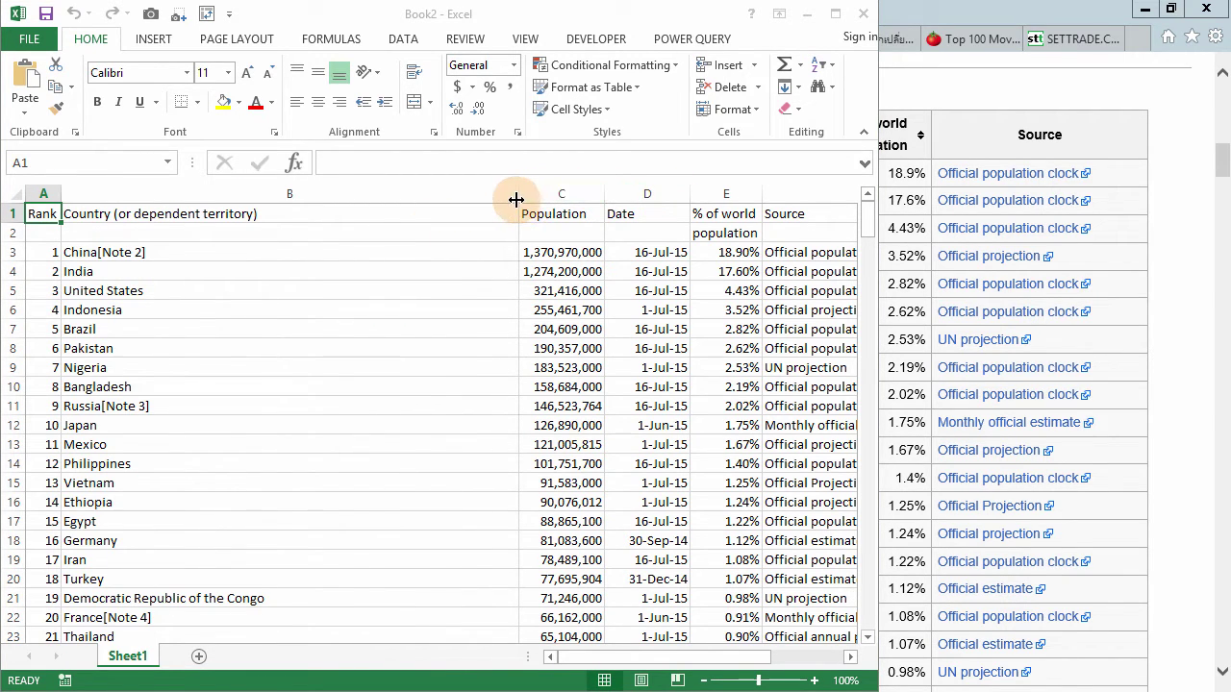
Set Book2's column B width to 43.29 and browse through the imported population data.
left_click_drag(517, 195, 324, 208)
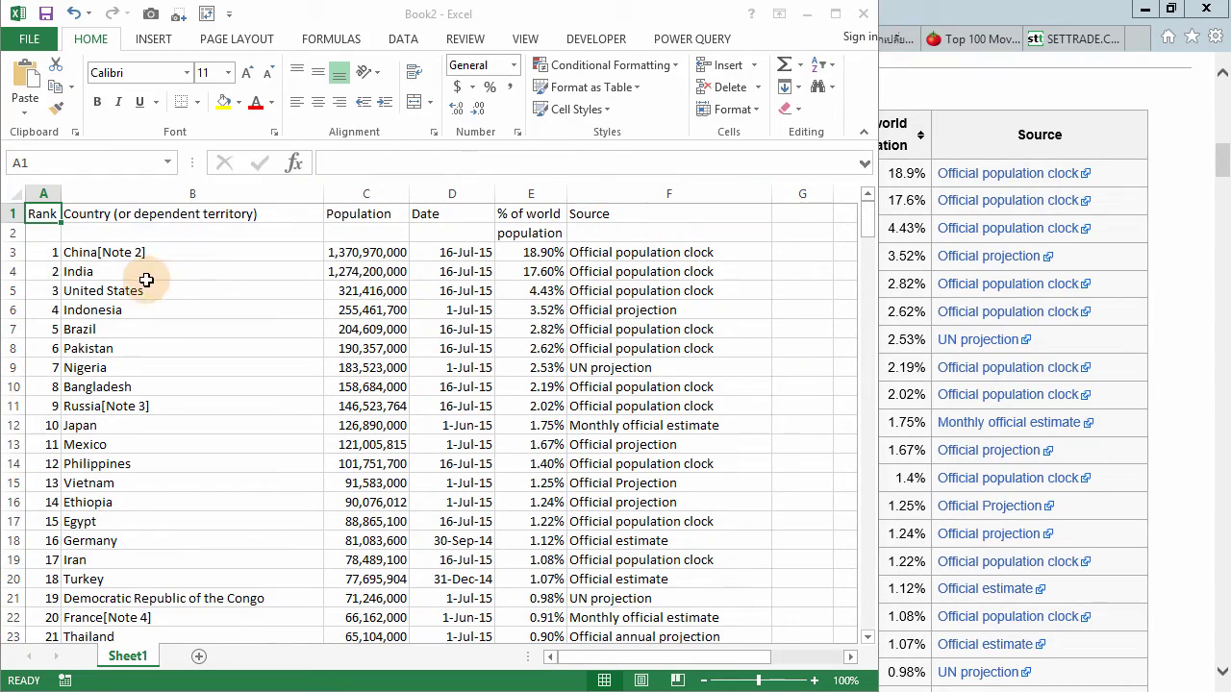
left_click(125, 250)
scroll(236, 388, "down", 2)
scroll(235, 388, "down", 7)
scroll(235, 388, "down", 6)
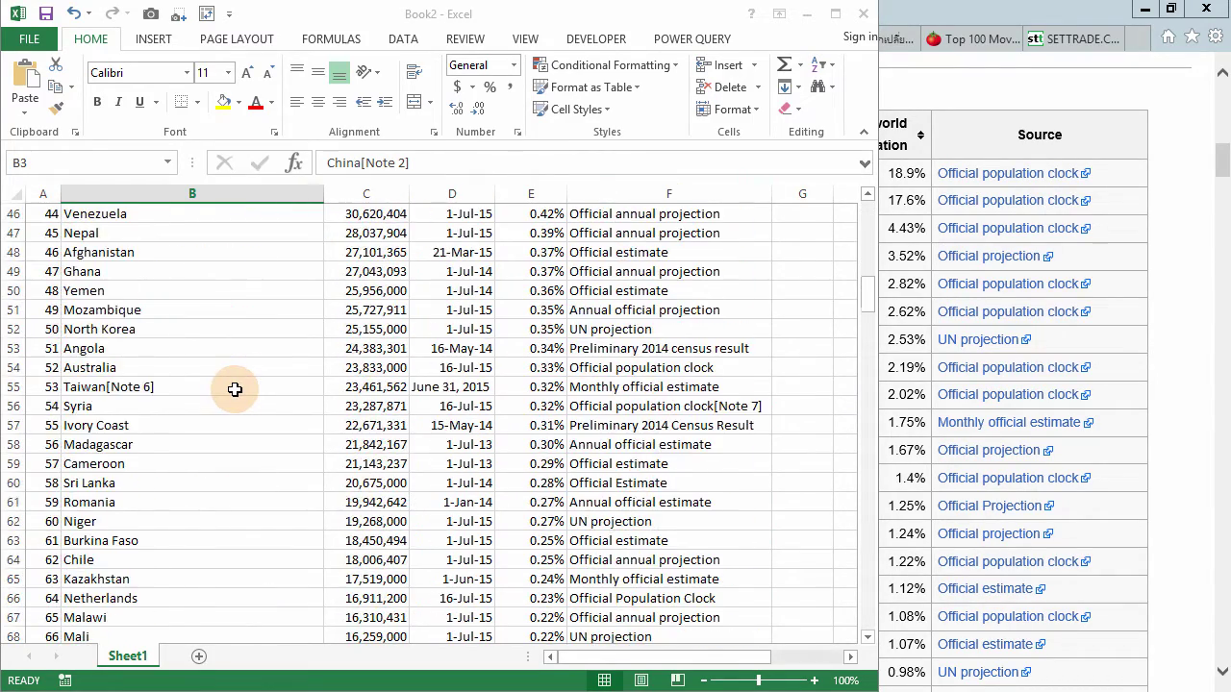
scroll(234, 388, "up", 10)
scroll(234, 388, "up", 1)
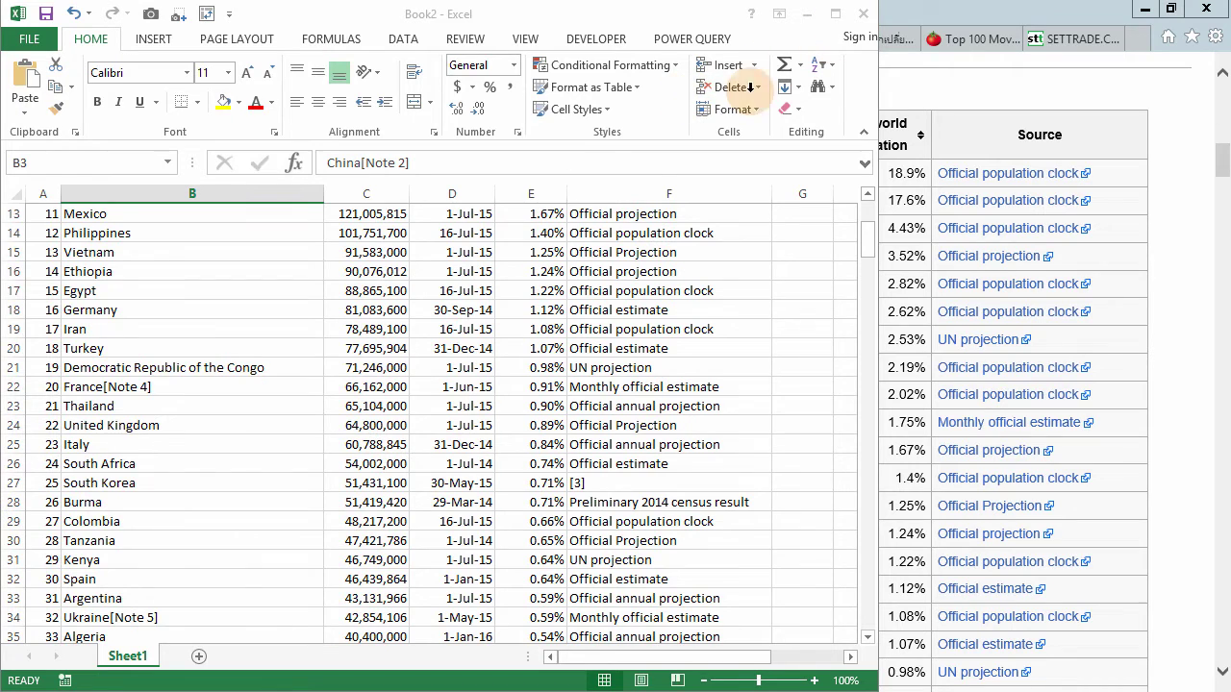
scroll(512, 298, "up", 4)
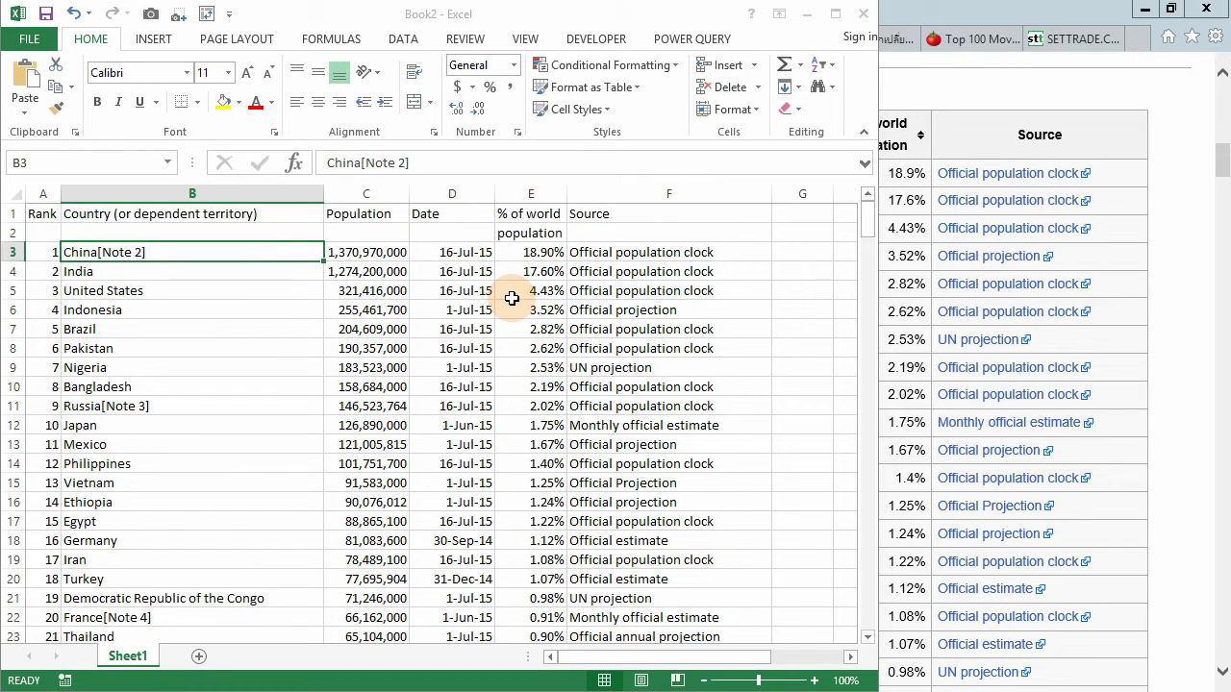
left_click(217, 262)
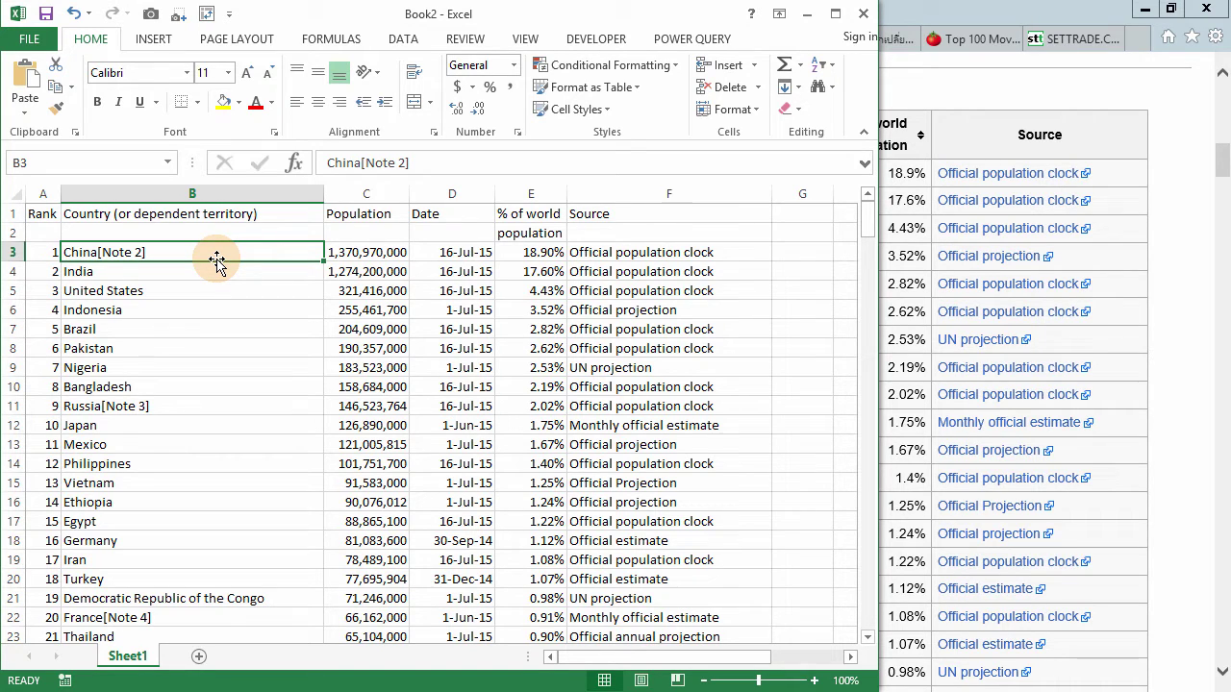
left_click(961, 21)
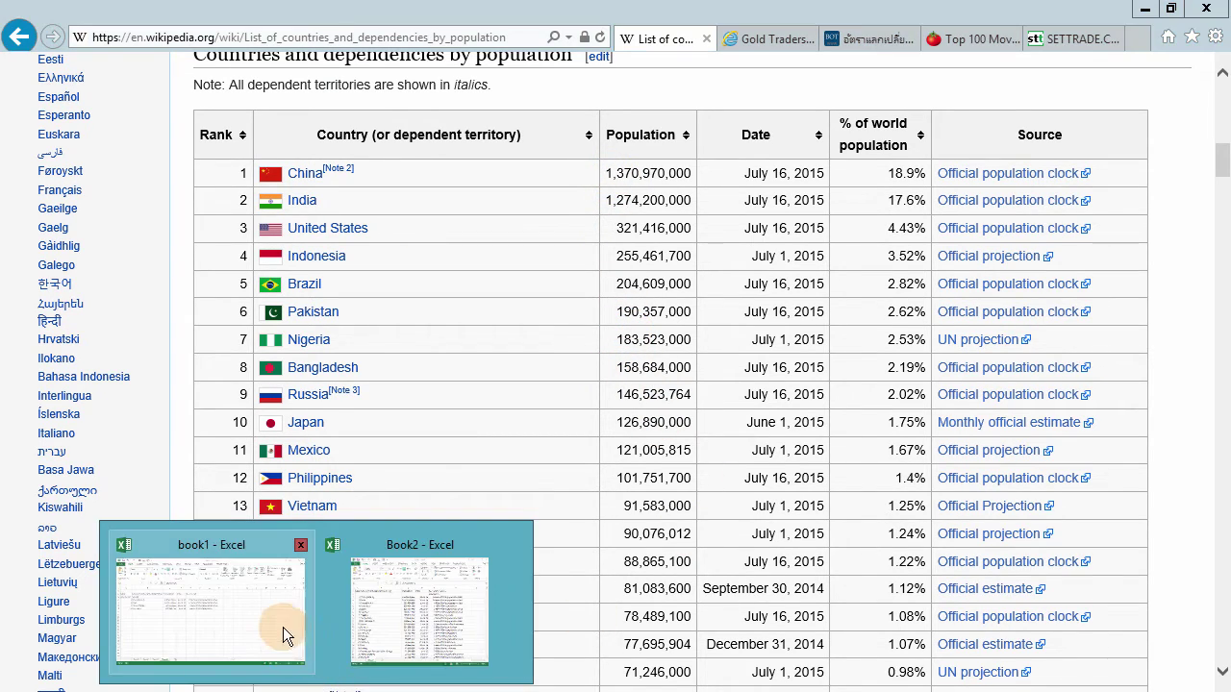
Open and dismiss the imported data's right-click options in Book2, then select Brazil cell B7.
left_click(401, 626)
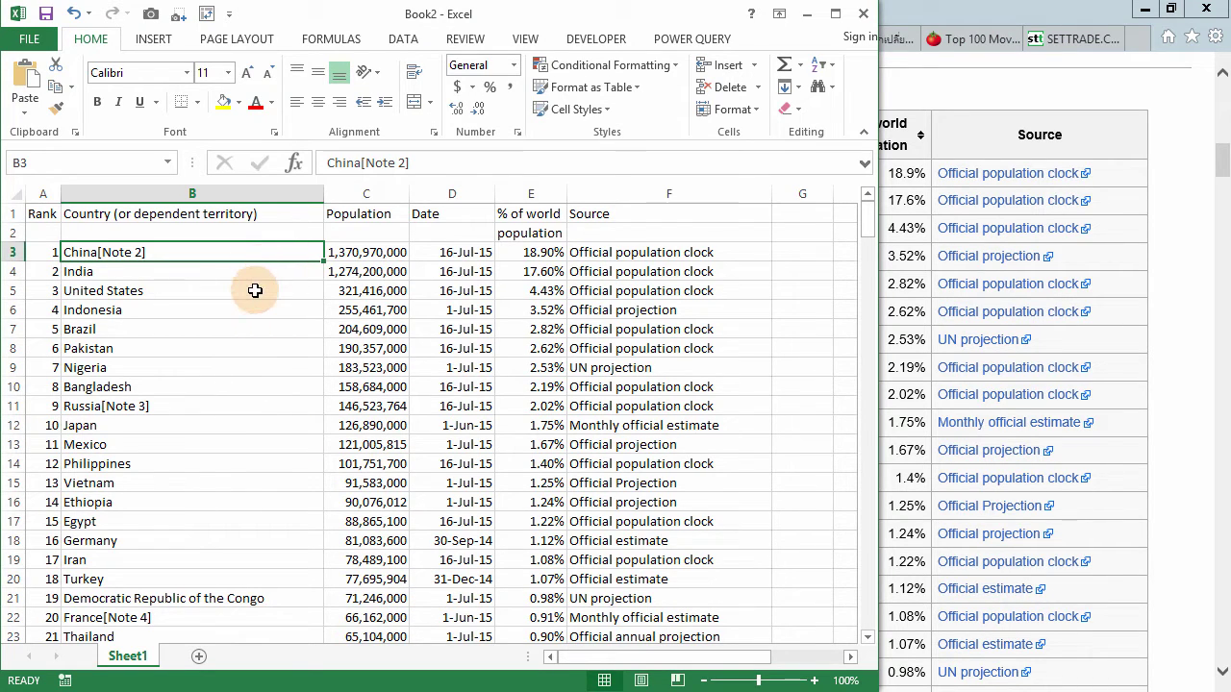
right_click(255, 290)
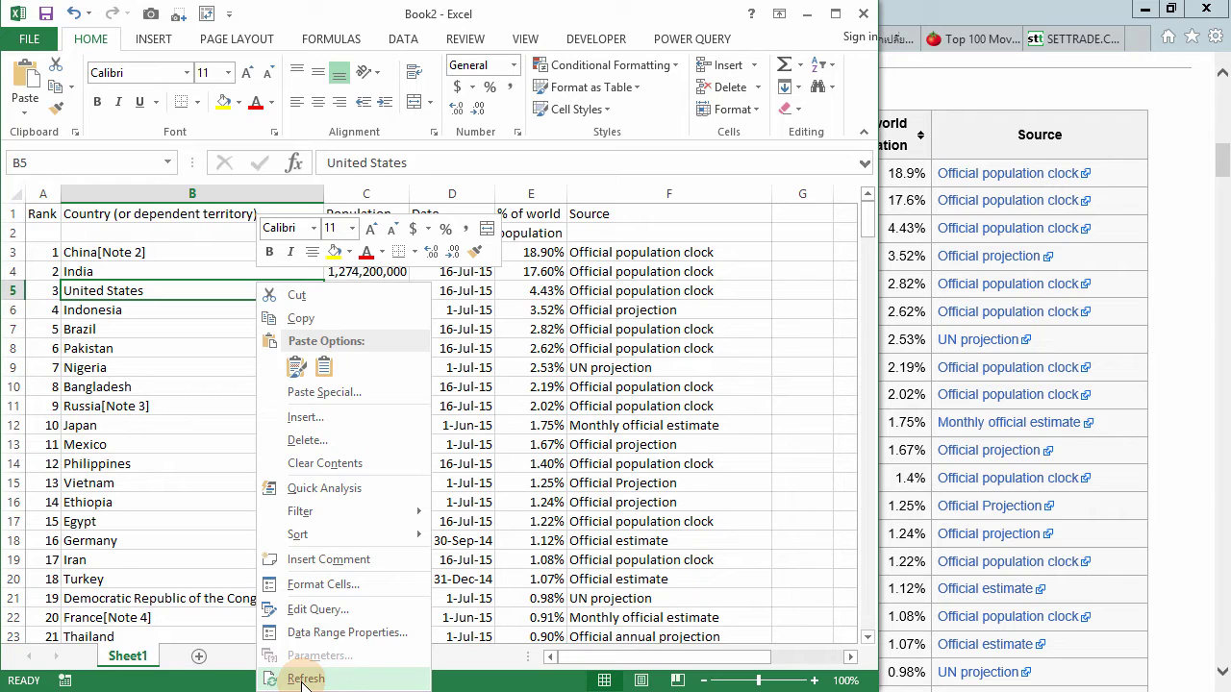
key("Escape")
left_click(197, 333)
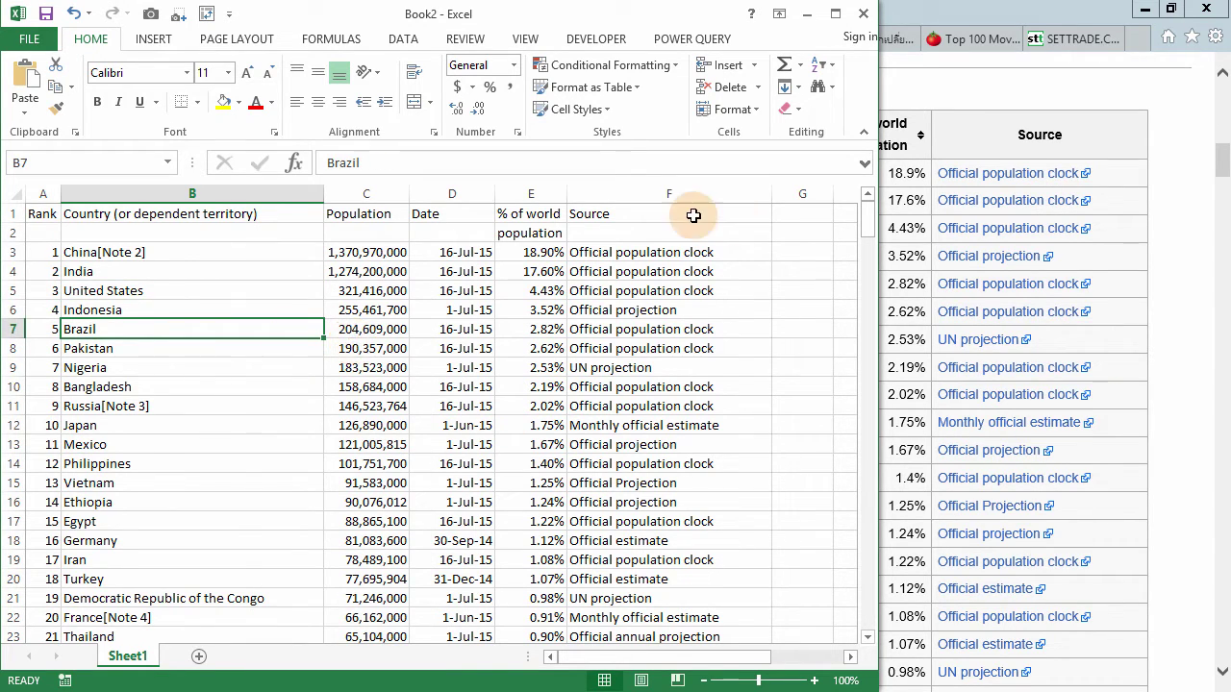
left_click(913, 34)
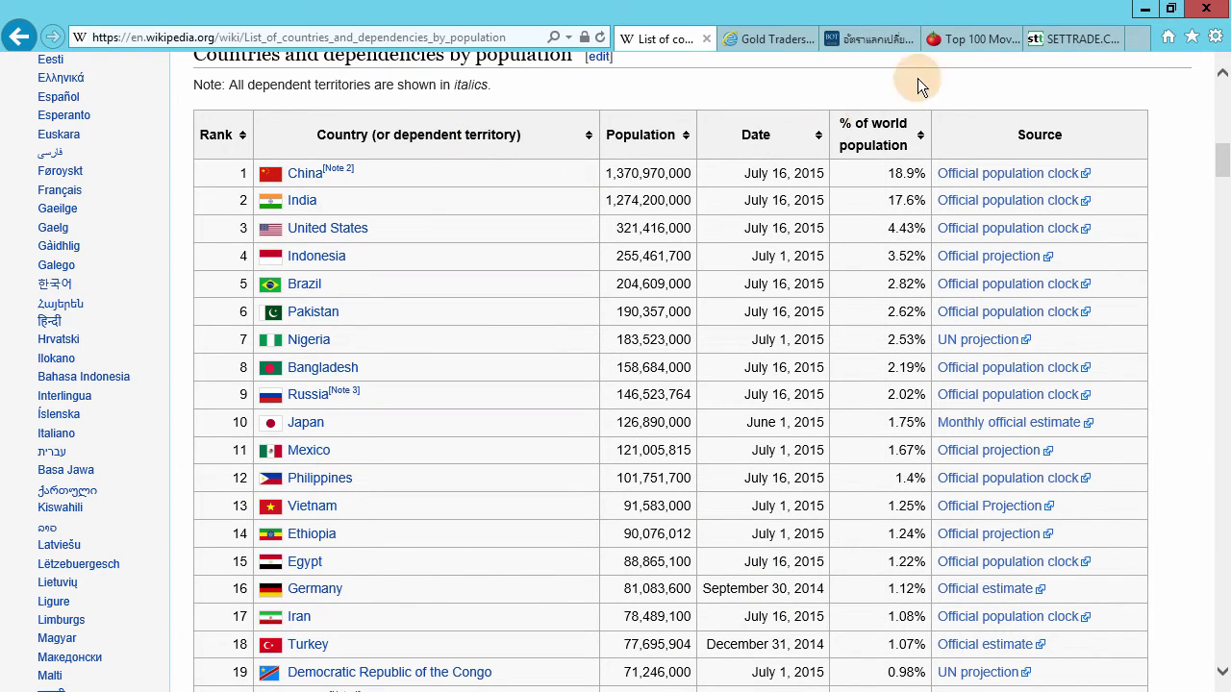
Export the SETTRADE page to a new workbook (Book3) and dismiss the 'returned no data' message.
left_click(1052, 38)
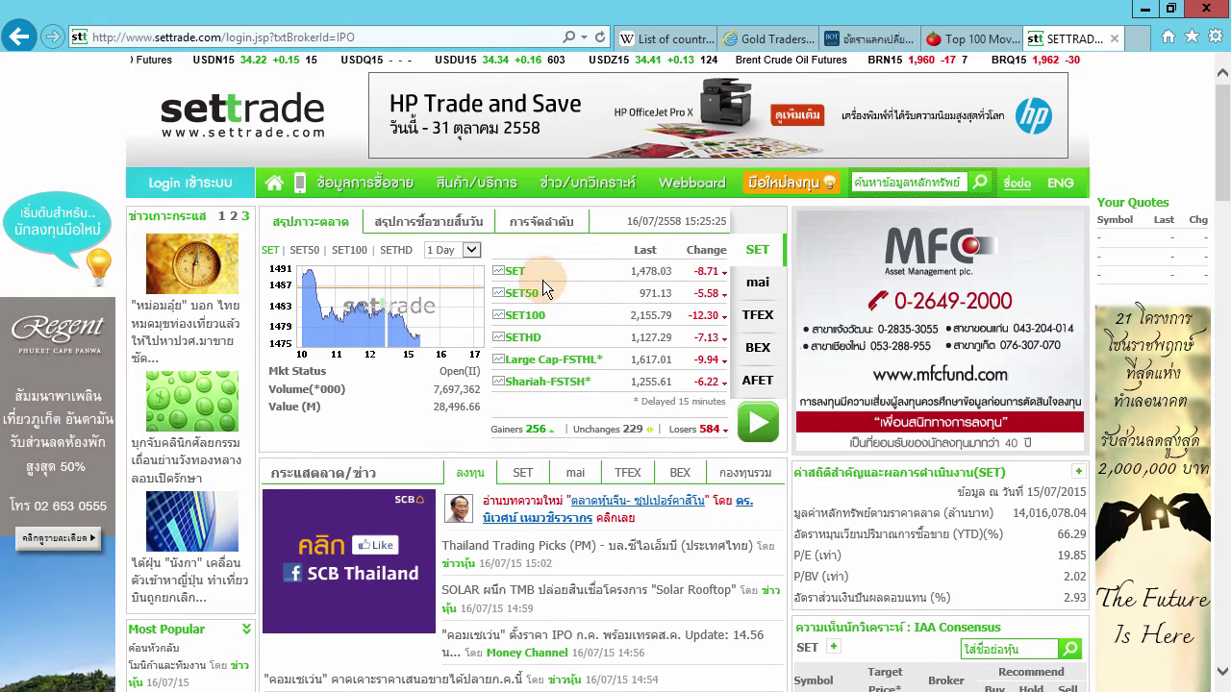
right_click(593, 308)
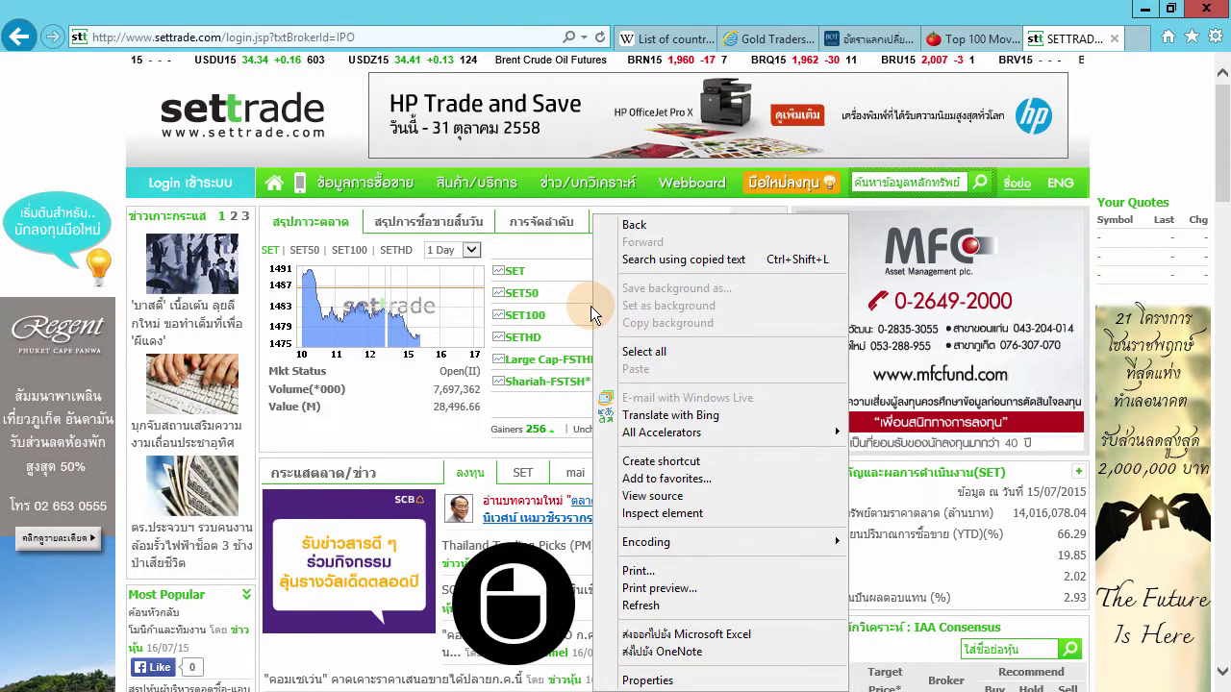
left_click(728, 637)
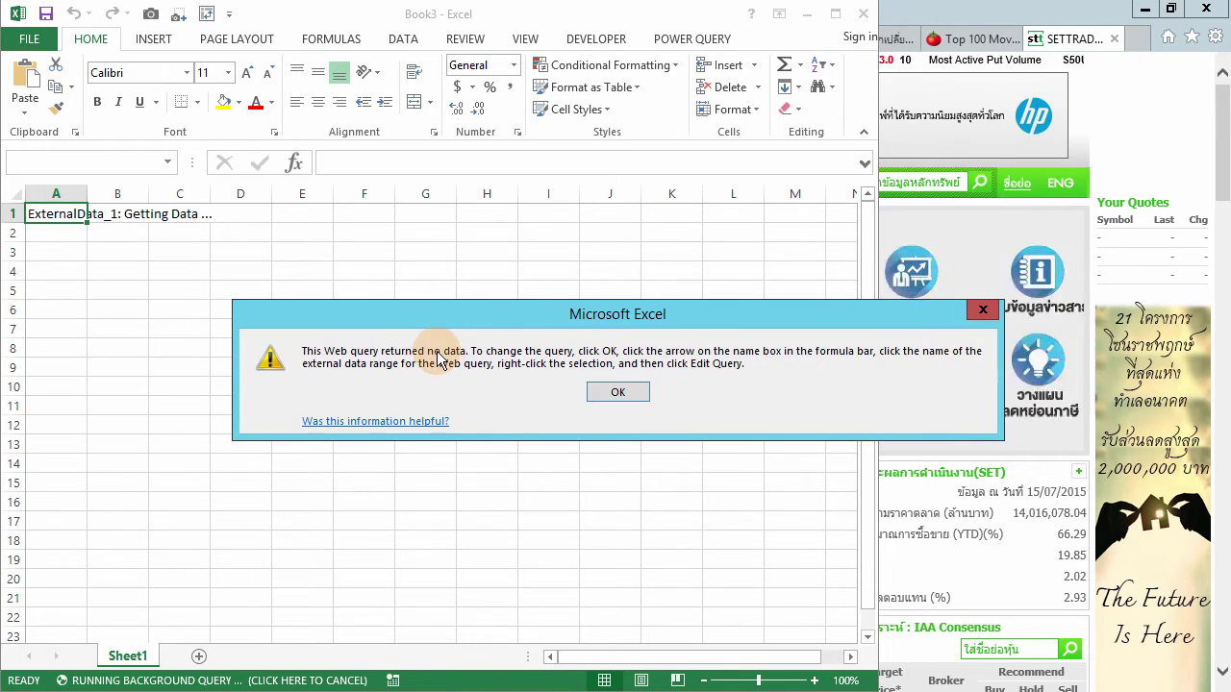
left_click(619, 392)
Export the Gasohol 95, Gasohol 91 and Diesel price-by-company table to a new workbook, Book4.
scroll(556, 412, "down", 5)
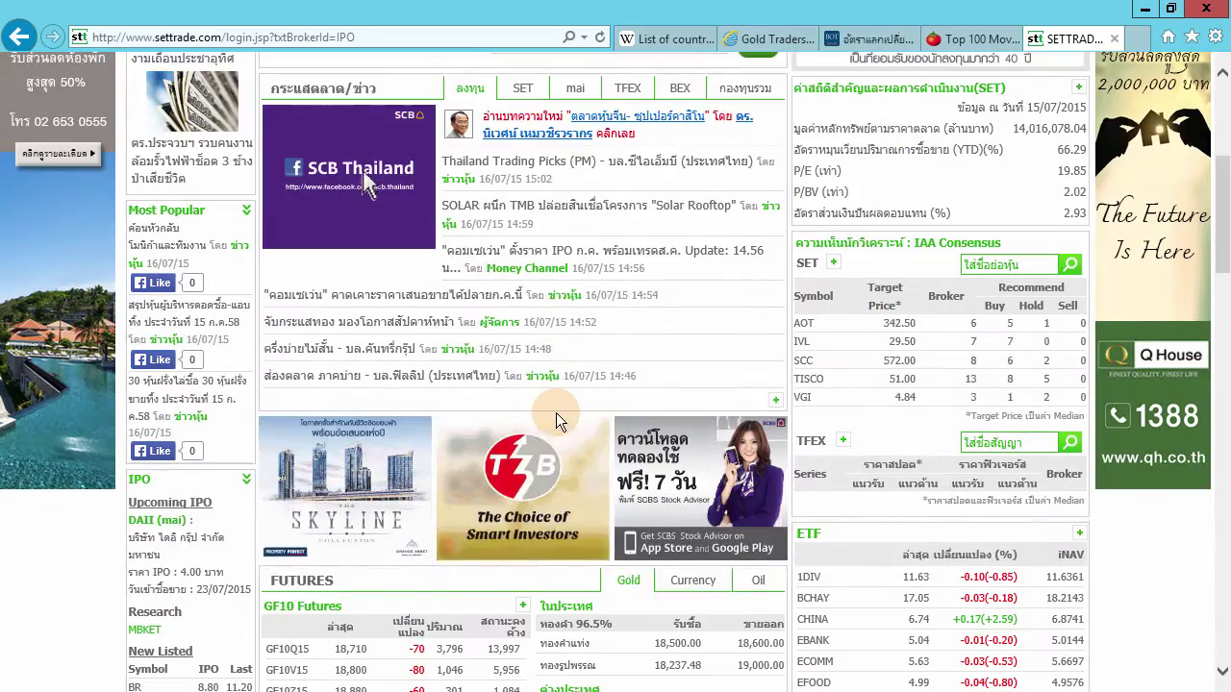
scroll(556, 420, "down", 2)
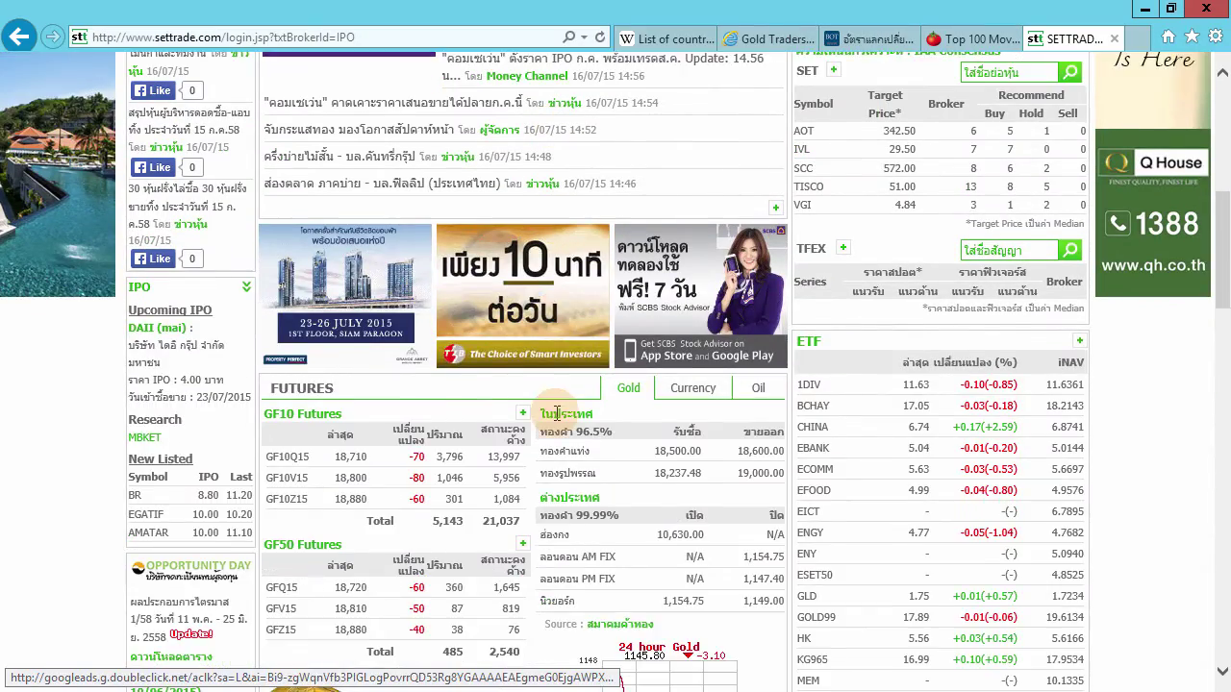
scroll(556, 420, "down", 3)
scroll(556, 420, "down", 2)
scroll(555, 420, "down", 3)
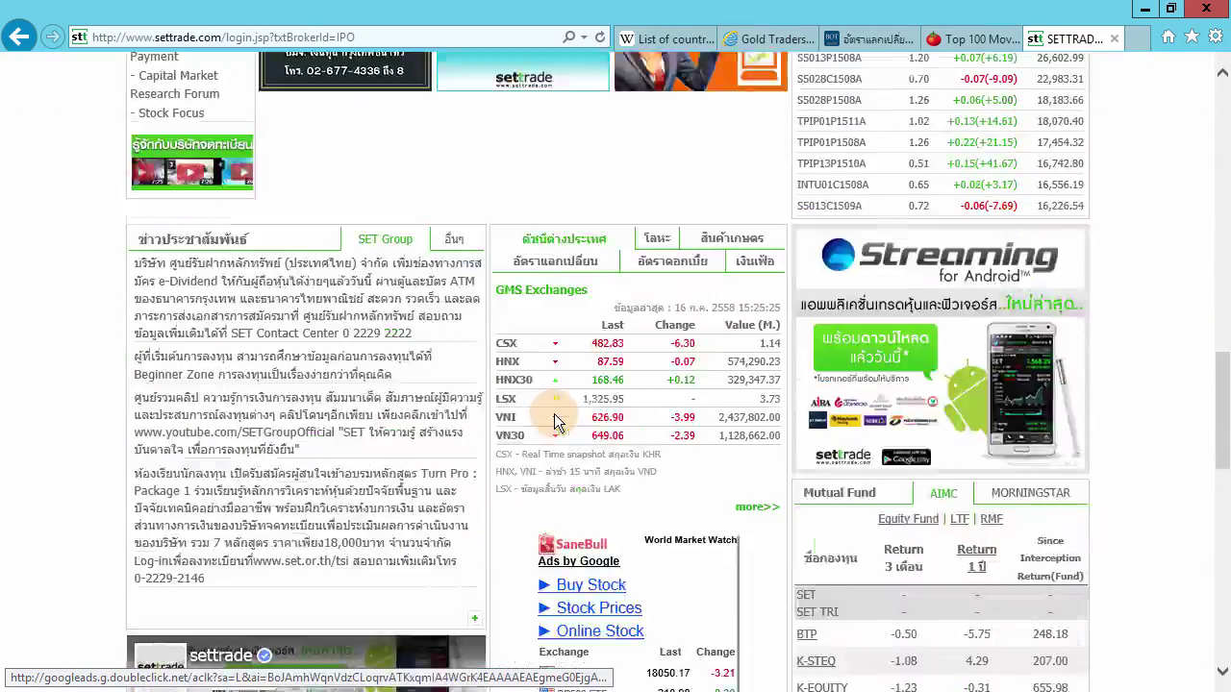
scroll(555, 420, "down", 2)
scroll(556, 421, "down", 4)
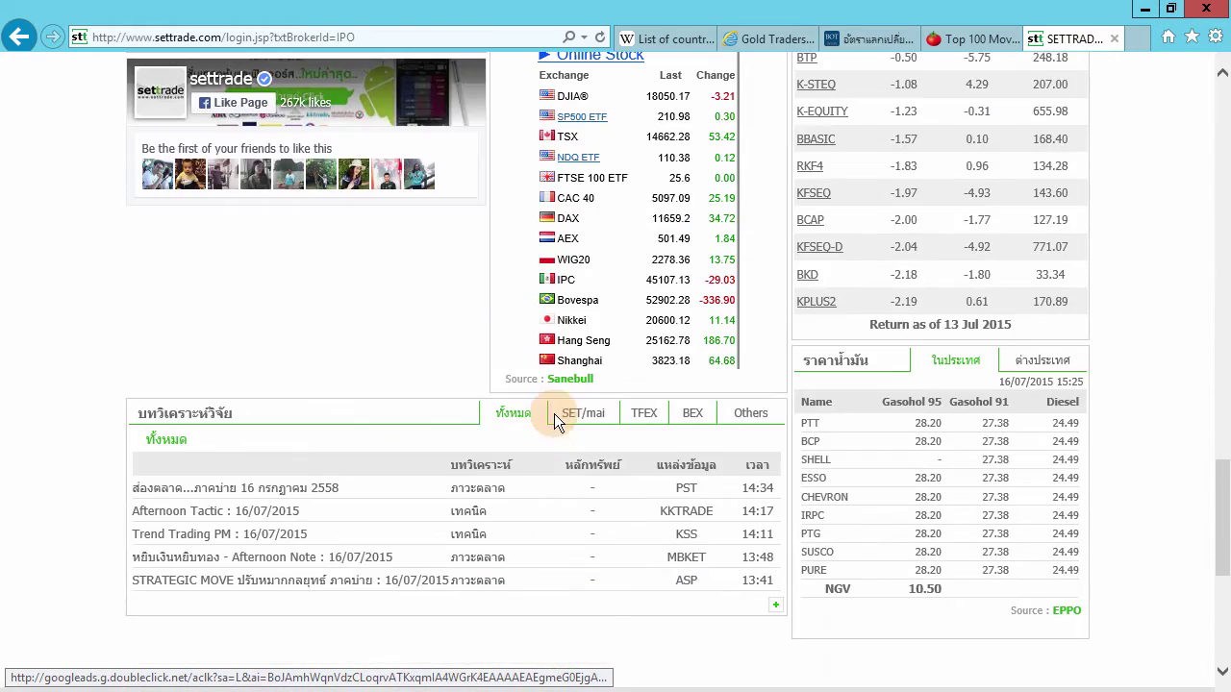
right_click(891, 457)
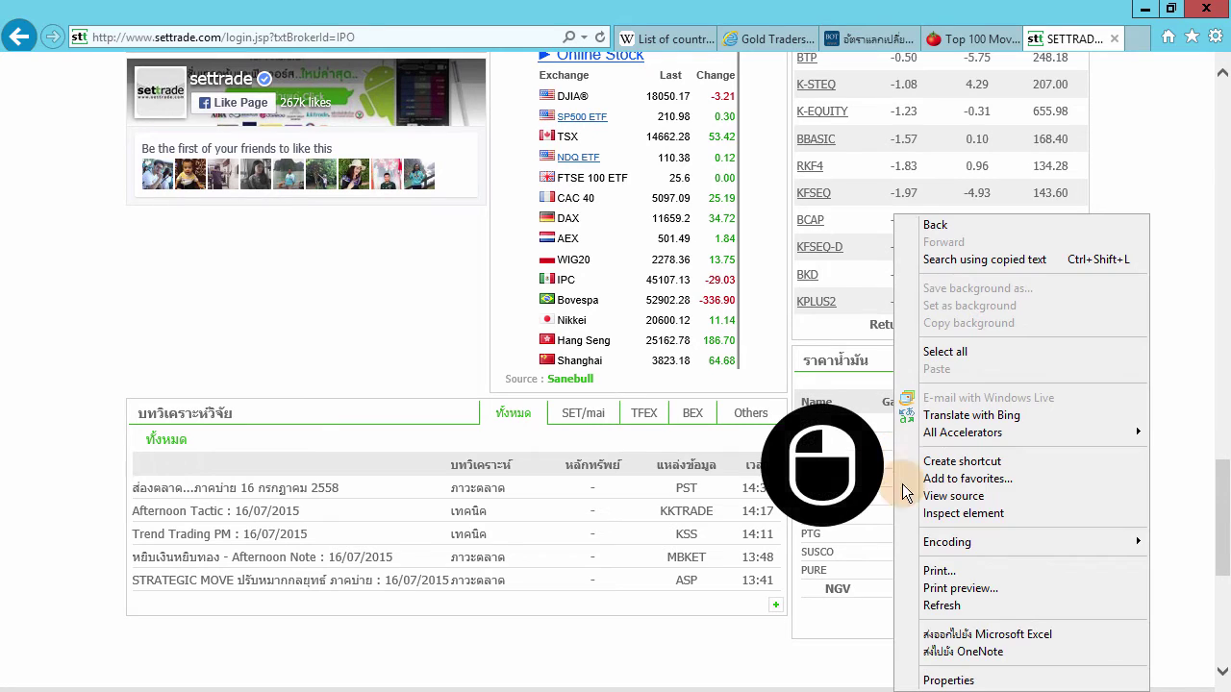
left_click(958, 636)
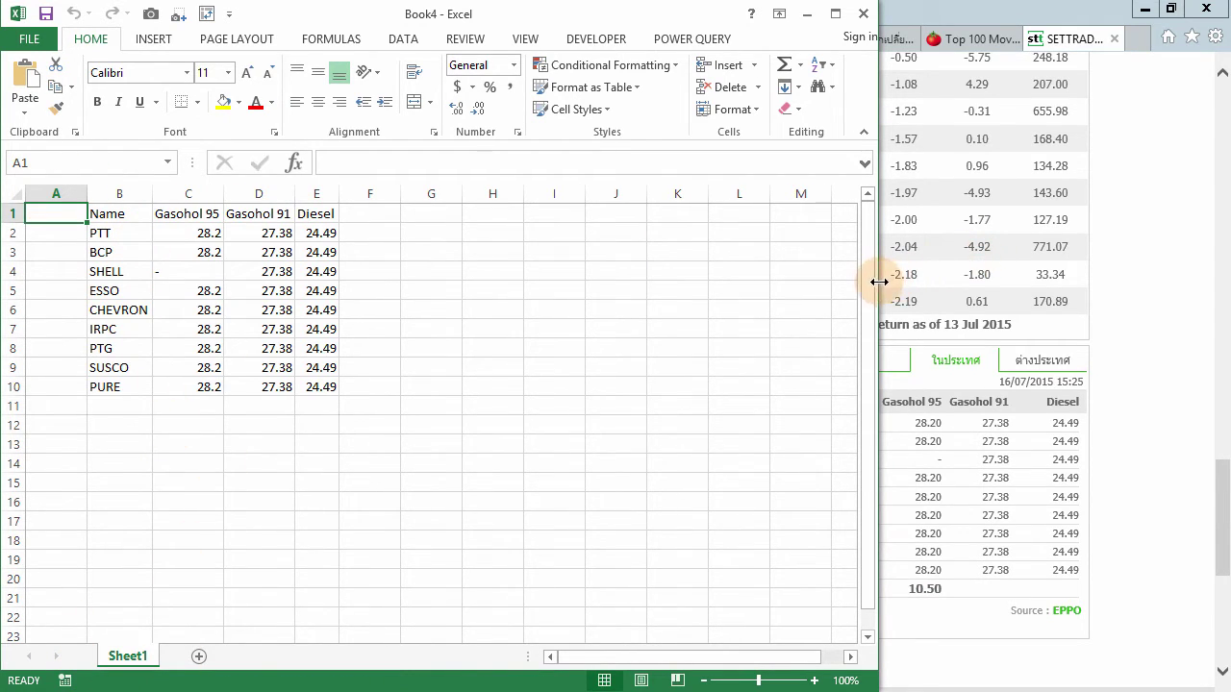
Narrow Excel and check Book4's PTT row and Gasohol 95 and Gasohol 91 headings and prices.
left_click_drag(879, 282, 735, 277)
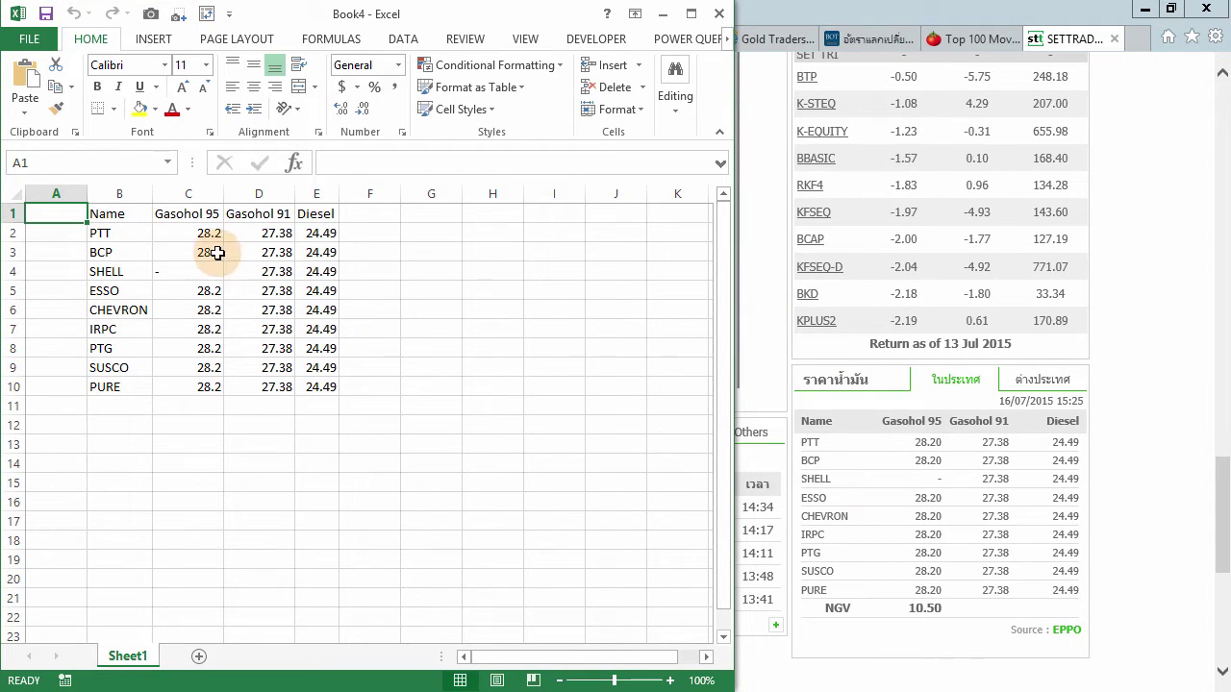
left_click(100, 233)
left_click(185, 233)
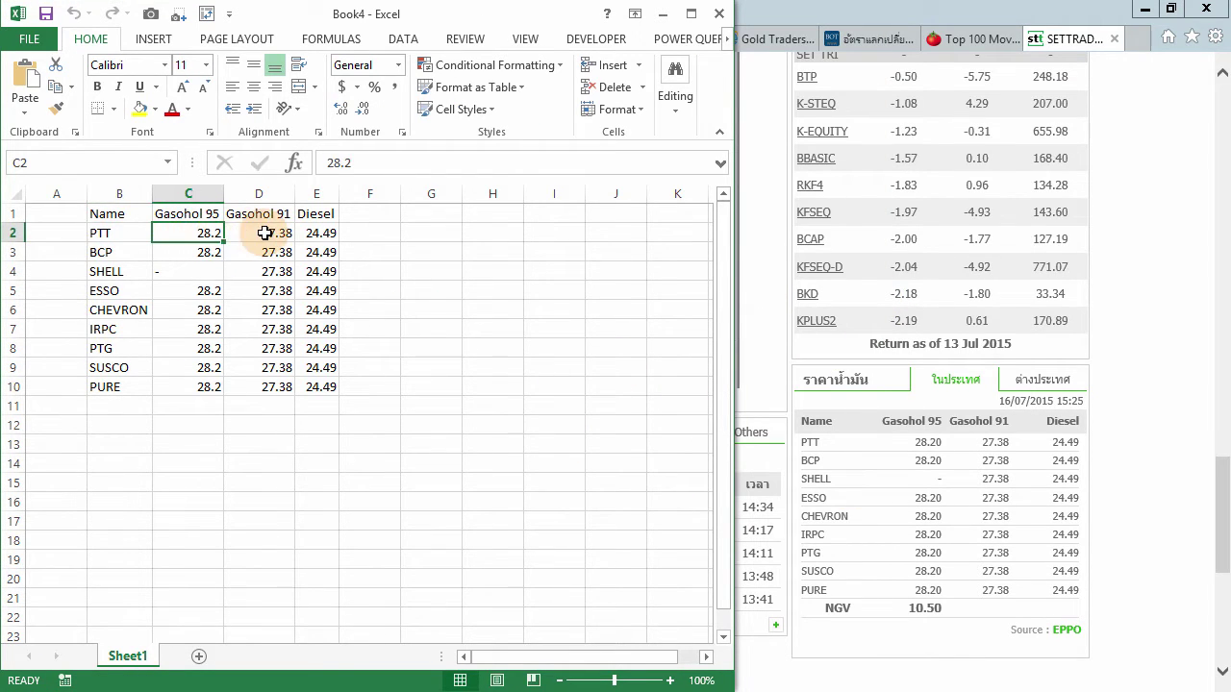
left_click(184, 212)
left_click(243, 213)
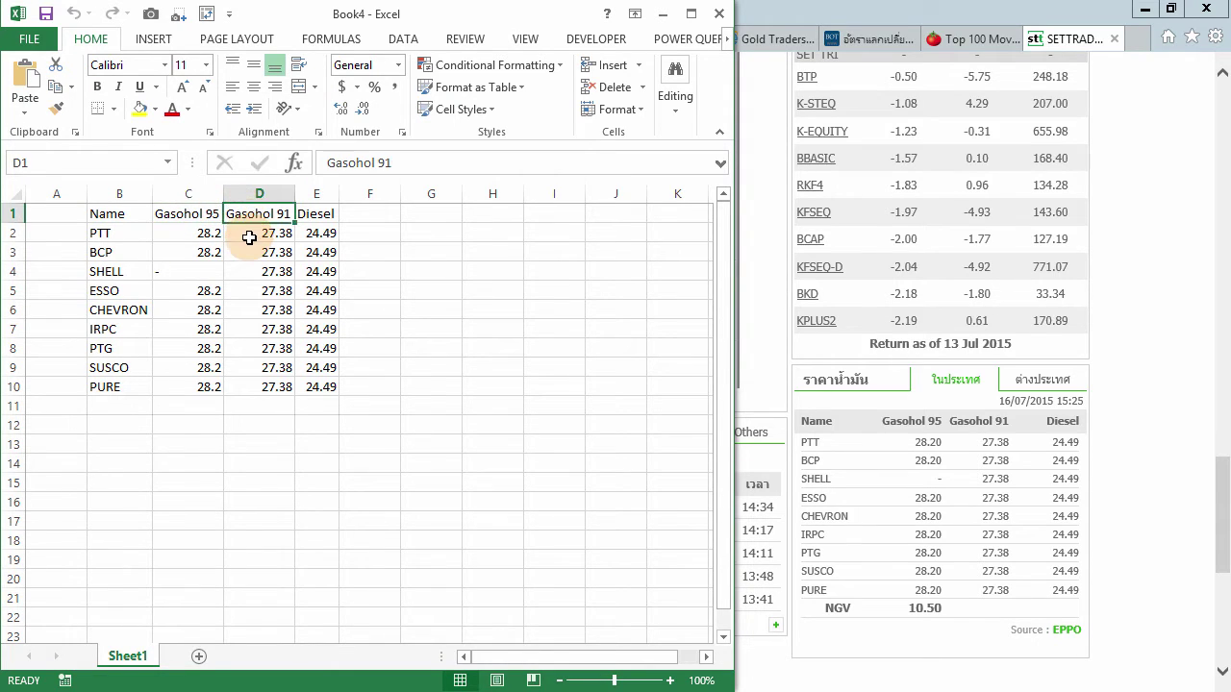
left_click(247, 236)
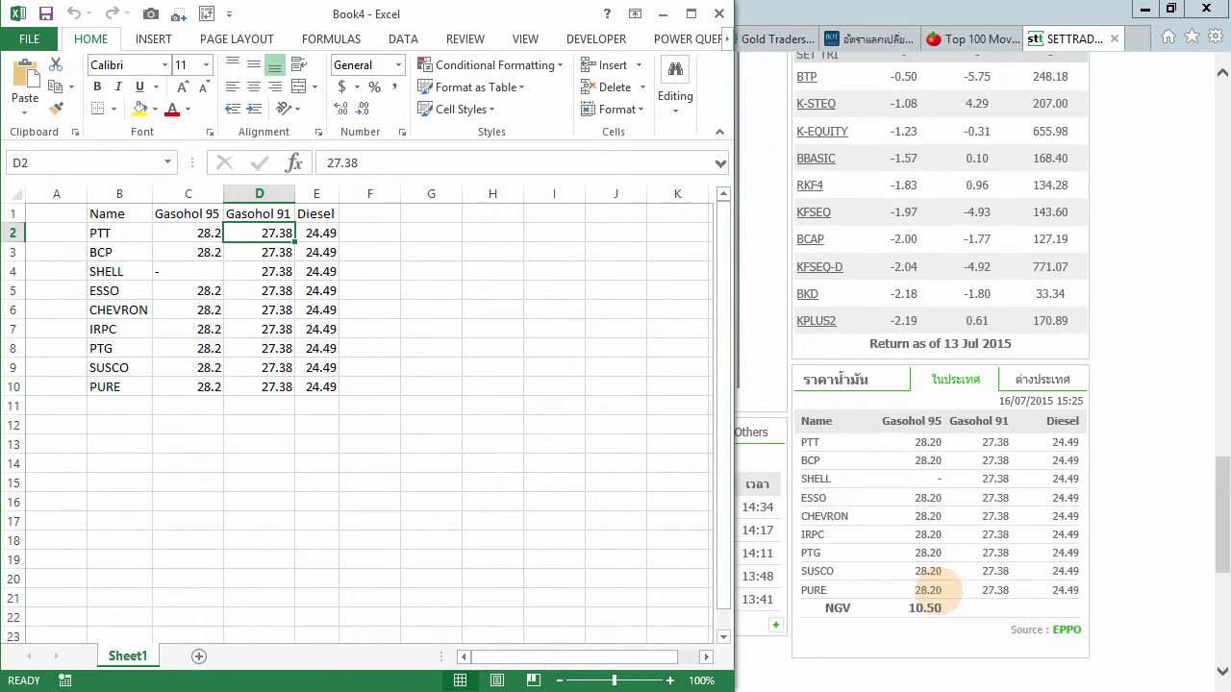
scroll(894, 606, "down", 1)
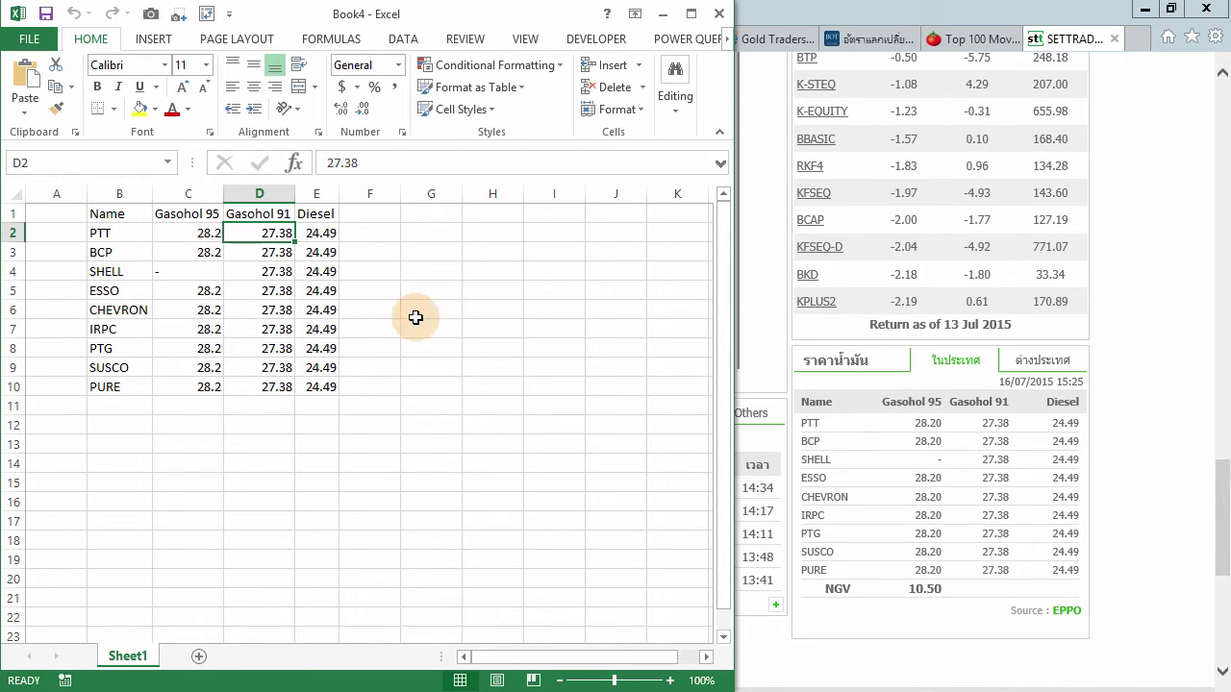
Export the Gold Traders Association buy and sell price table into a new workbook, Book5.
left_click(902, 17)
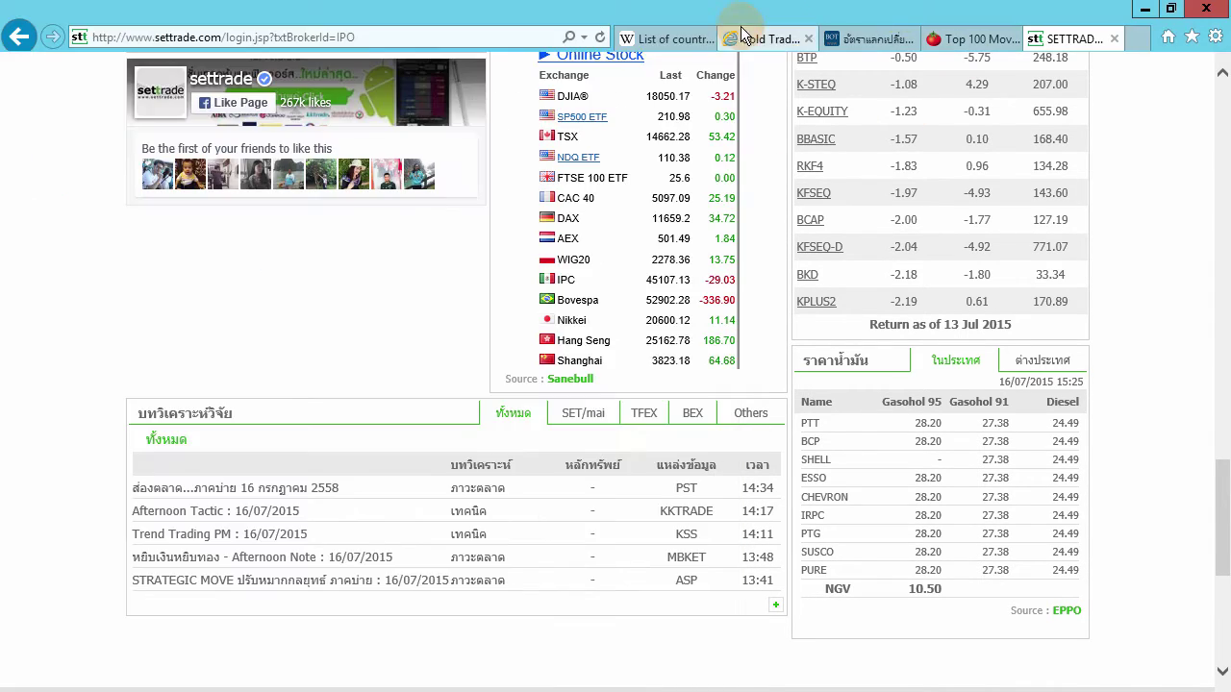
left_click(746, 36)
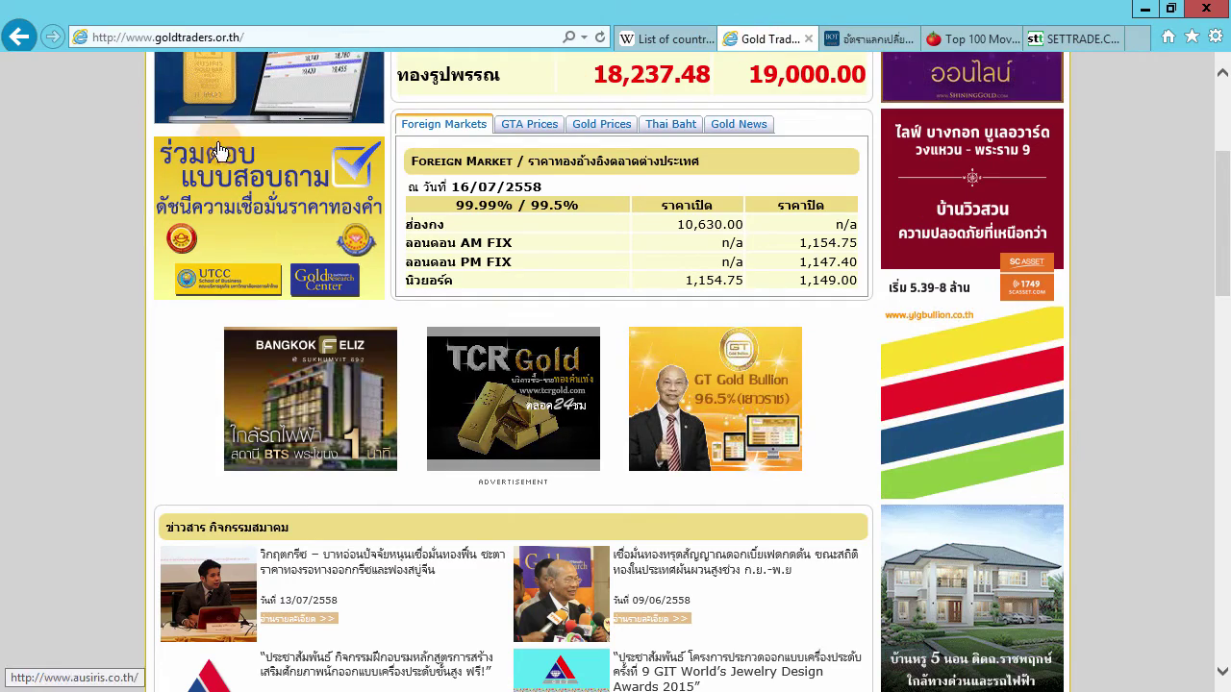
scroll(89, 213, "up", 3)
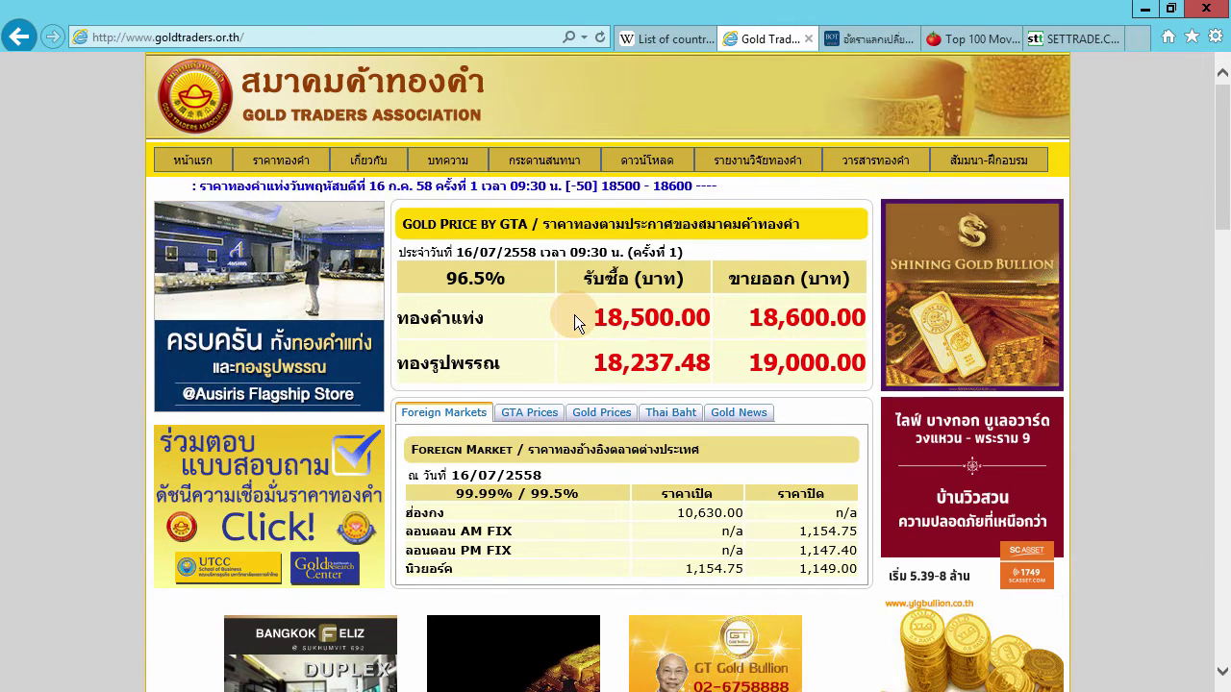
right_click(574, 314)
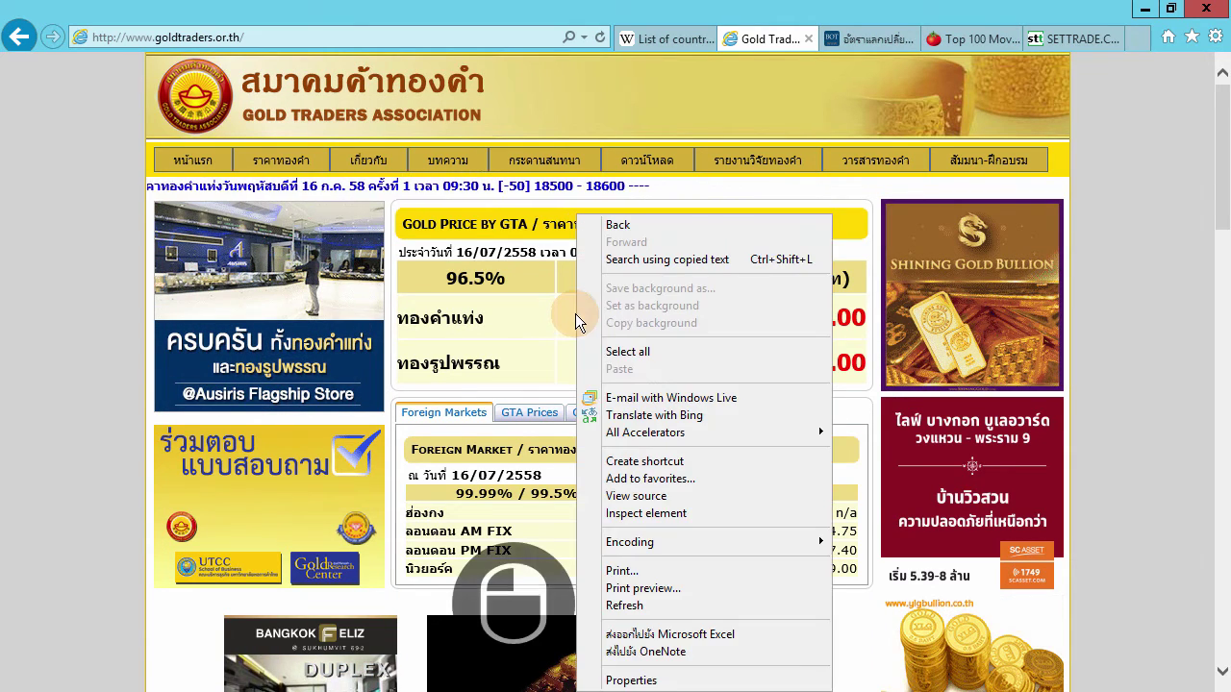
left_click(721, 634)
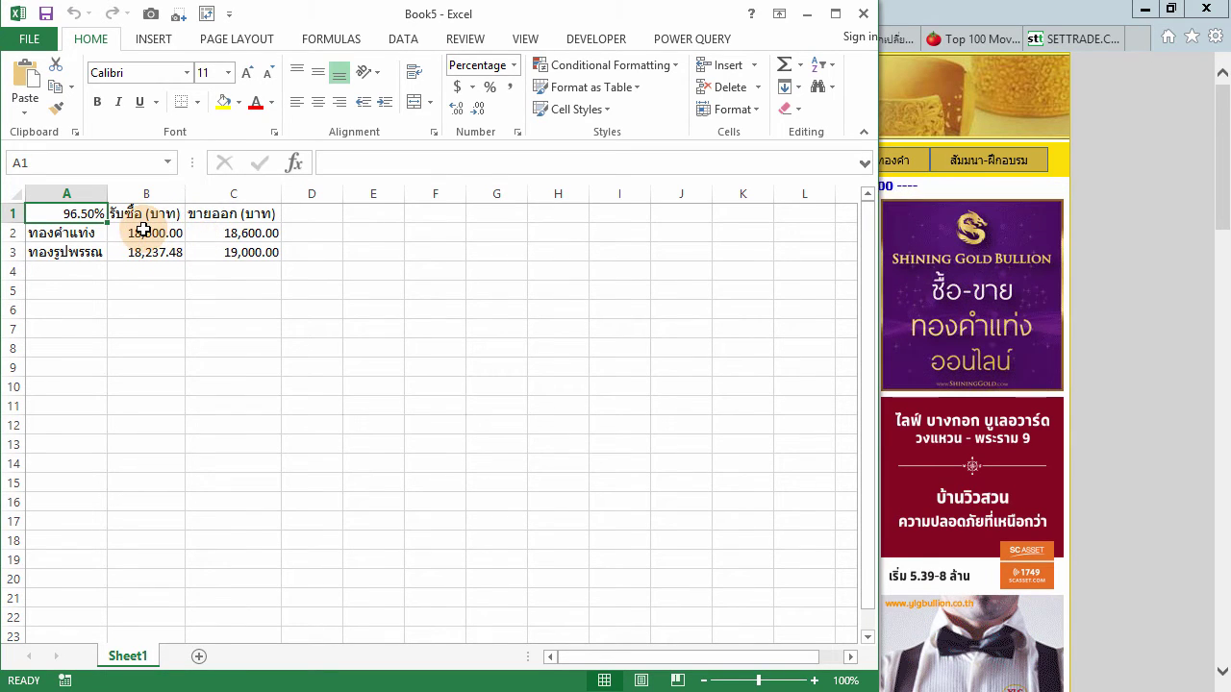
Check Book5's buy-price heading in B1 and its context menu, choosing nothing.
left_click(150, 215)
right_click(151, 217)
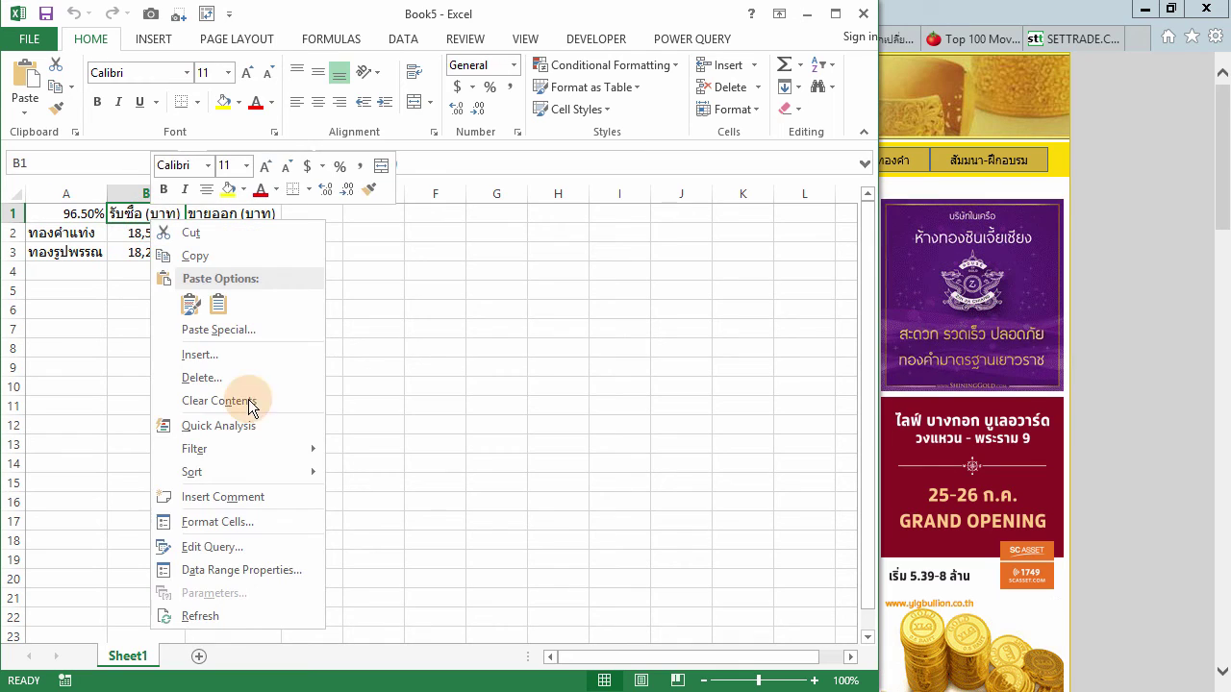
left_click(431, 297)
Return to the Wikipedia population page and bring up its page context menu.
left_click(279, 678)
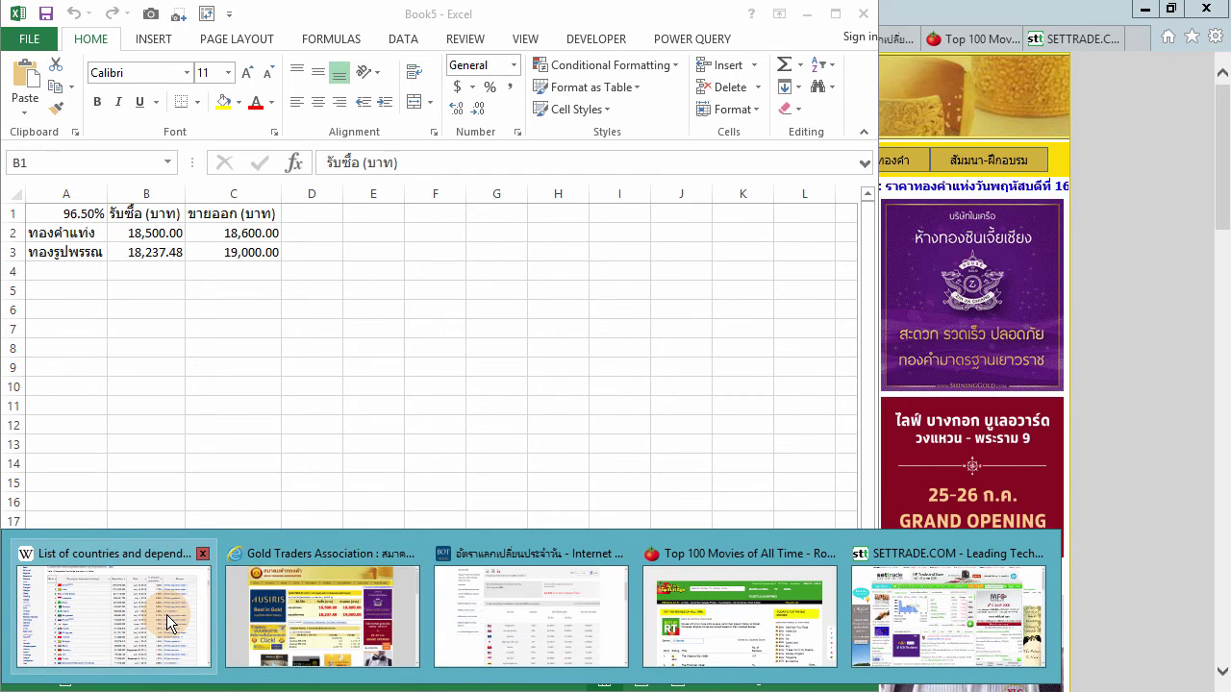
left_click(322, 610)
right_click(440, 311)
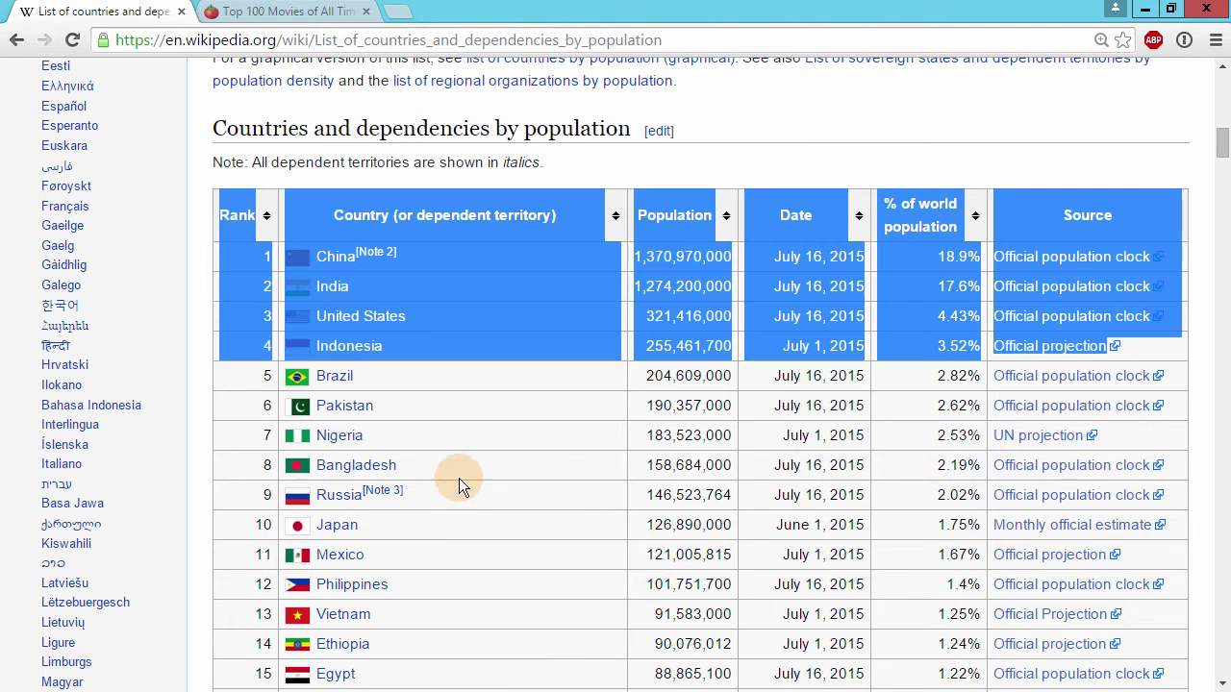
Look for an Excel export option on Chrome's Wikipedia table context menu, then close it.
left_click(473, 410)
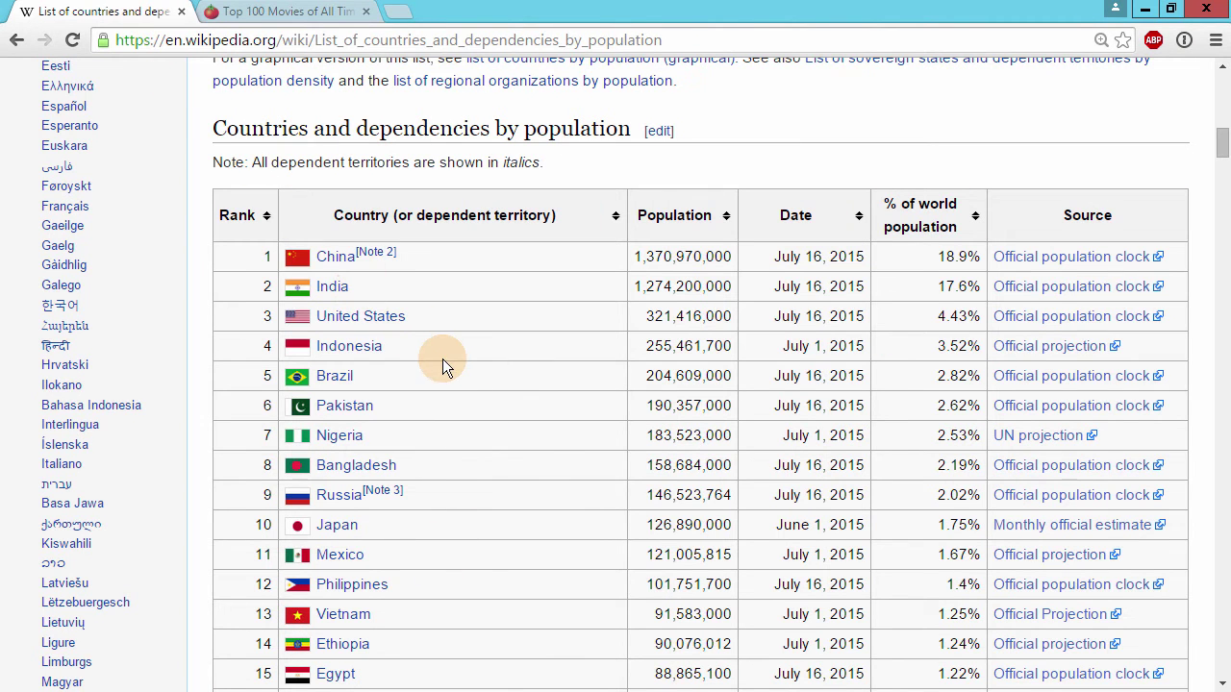
right_click(463, 345)
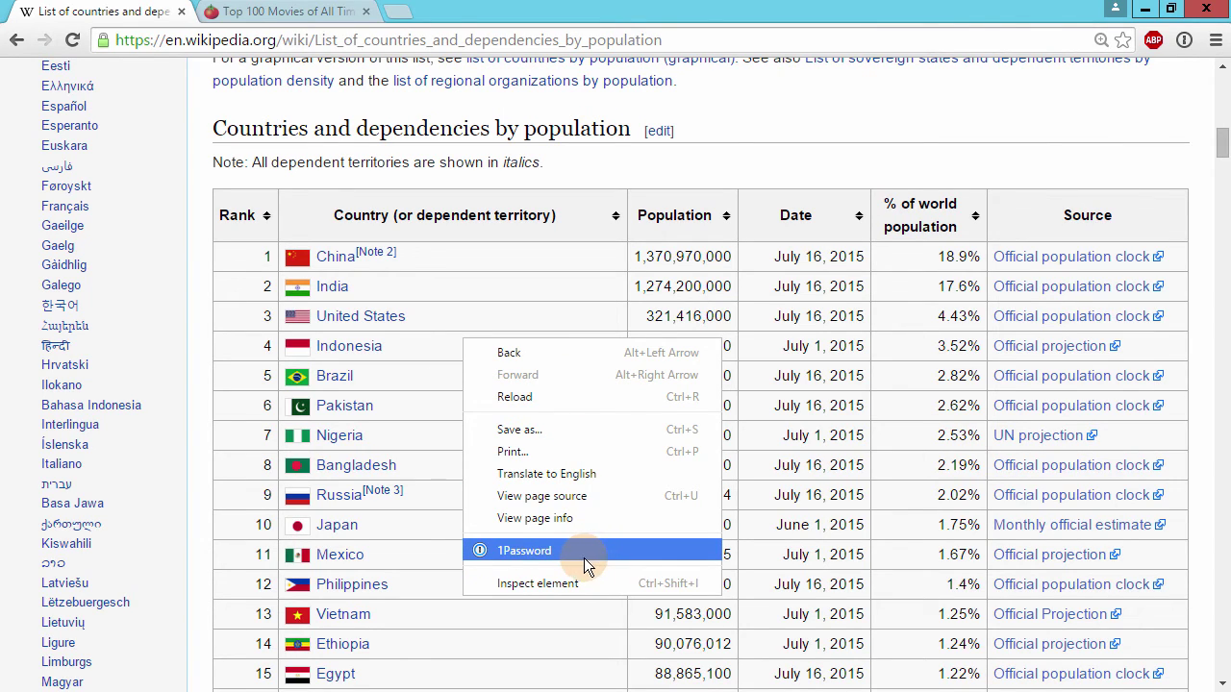
left_click(508, 255)
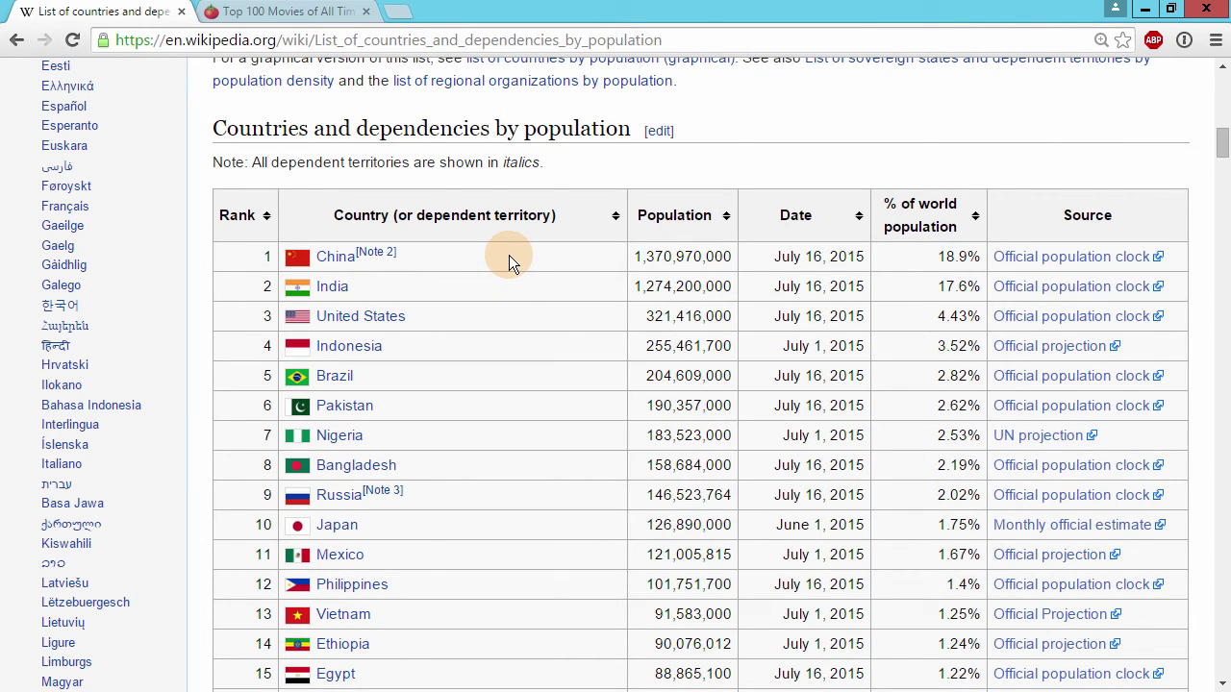